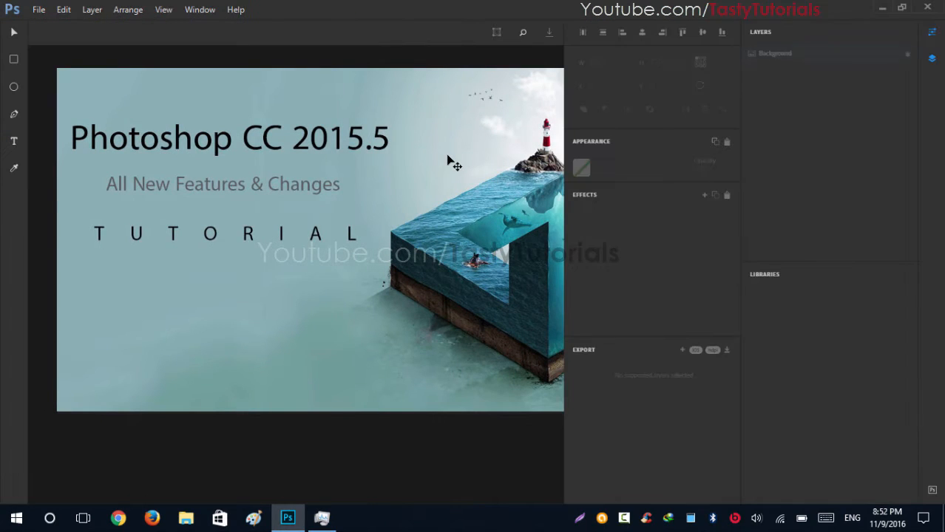
pyautogui.scroll(-6, 454, 164)
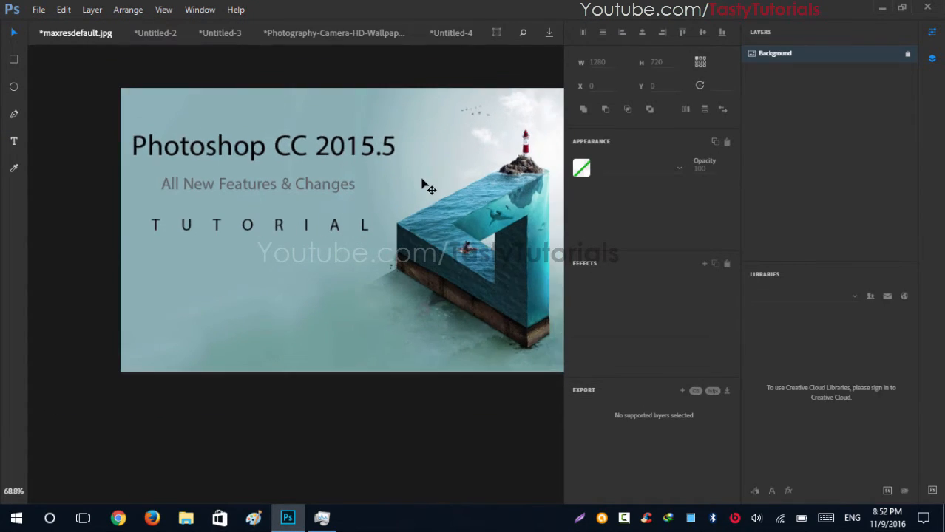
pyautogui.scroll(3, 454, 196)
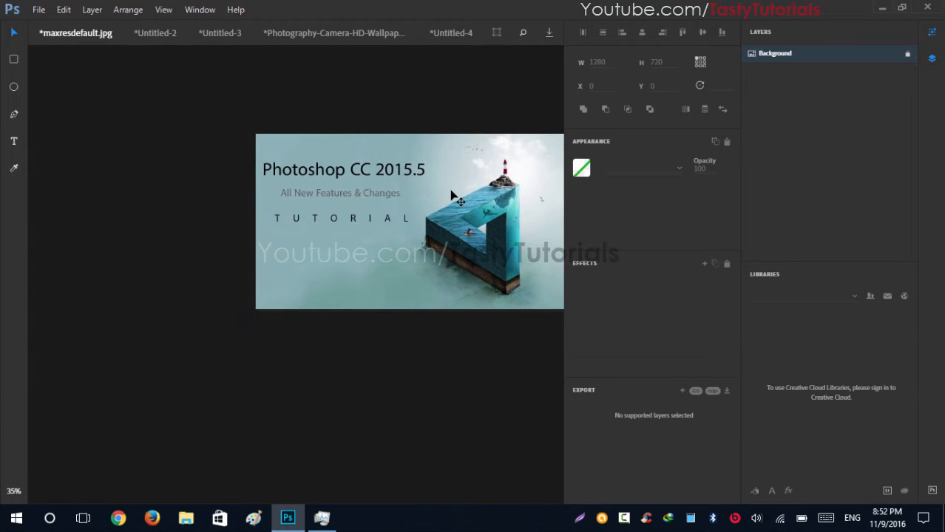
pyautogui.hotkey('ctrl', 'o')
pyautogui.press('Escape')
pyautogui.scroll(2, 450, 191)
pyautogui.scroll(1, 452, 197)
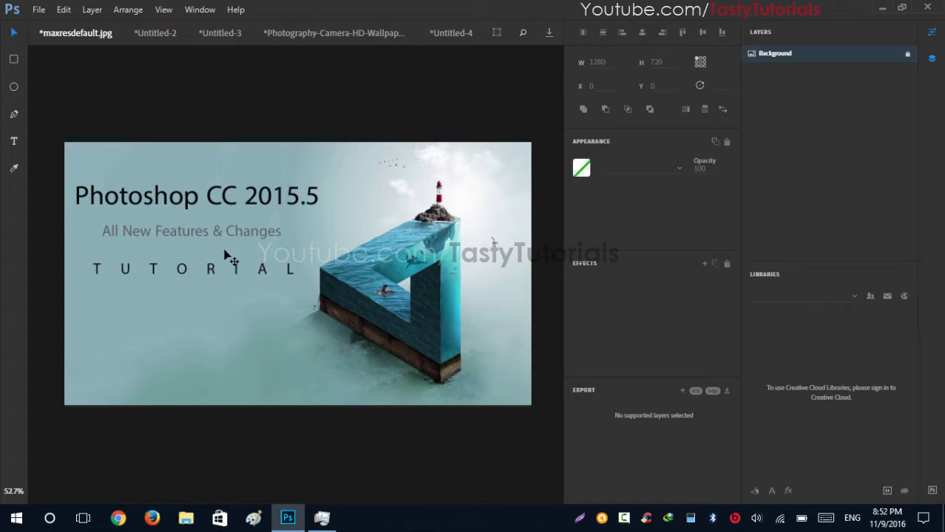
pyautogui.scroll(2, 234, 266)
pyautogui.scroll(-2, 167, 234)
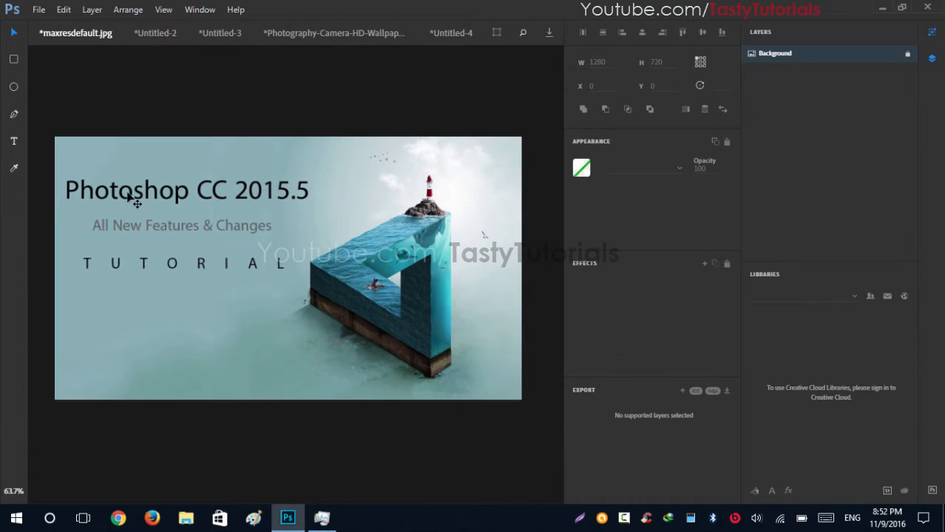
# - Draw a rectangle about 539 by 62 px over the "All New Features & Changes" line and round its corners to radius 31
pyautogui.press('r')
pyautogui.scroll(3, 60, 198)
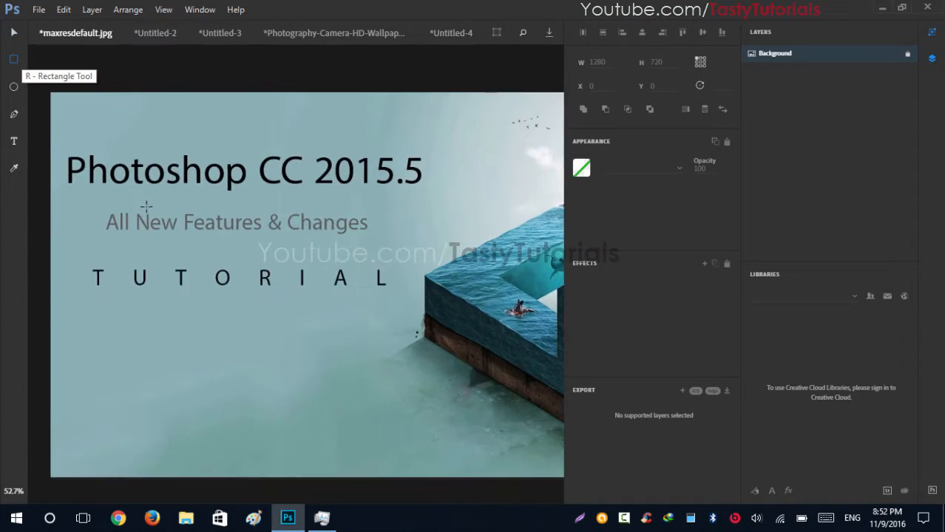
pyautogui.moveTo(91, 209); pyautogui.dragTo(379, 241)
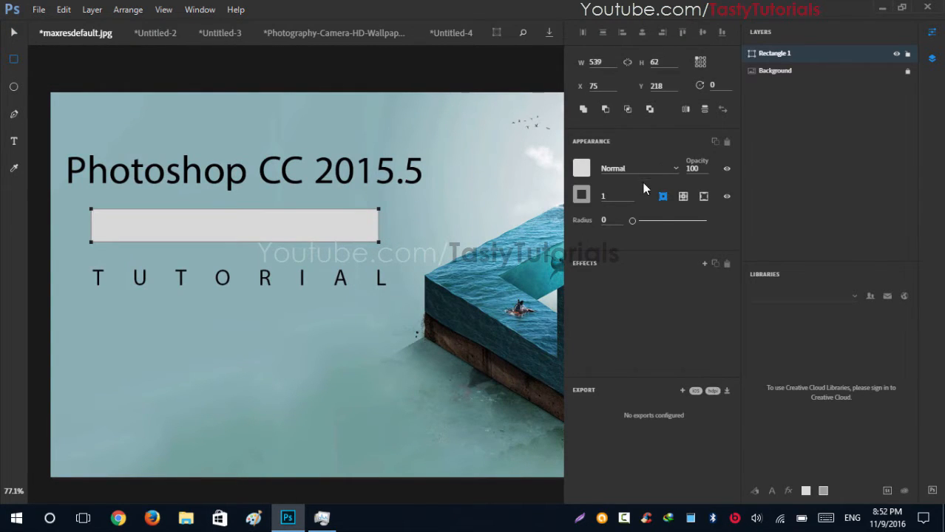
pyautogui.moveTo(653, 221); pyautogui.dragTo(754, 218)
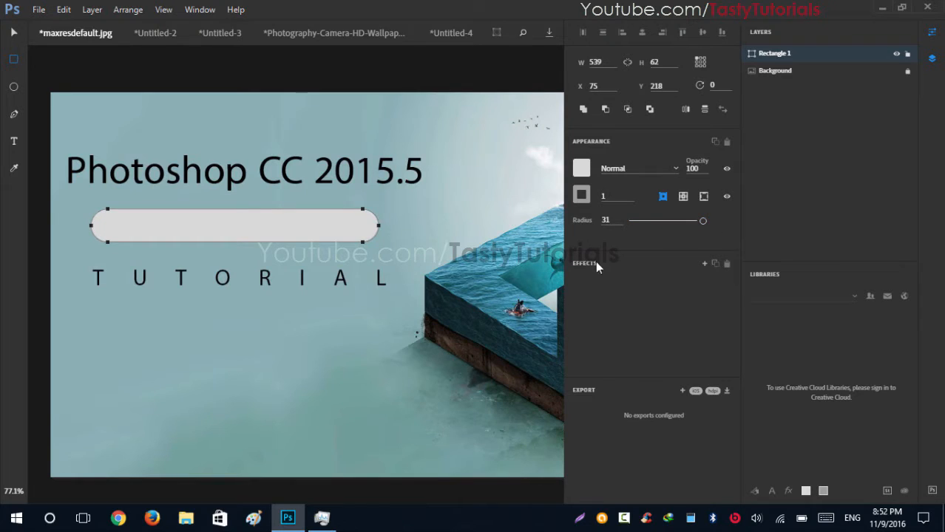
# - Set the rounded rectangle's blend mode to Multiply and reposition it around the subtitle text at about X 77, Y 212
pyautogui.click(633, 168)
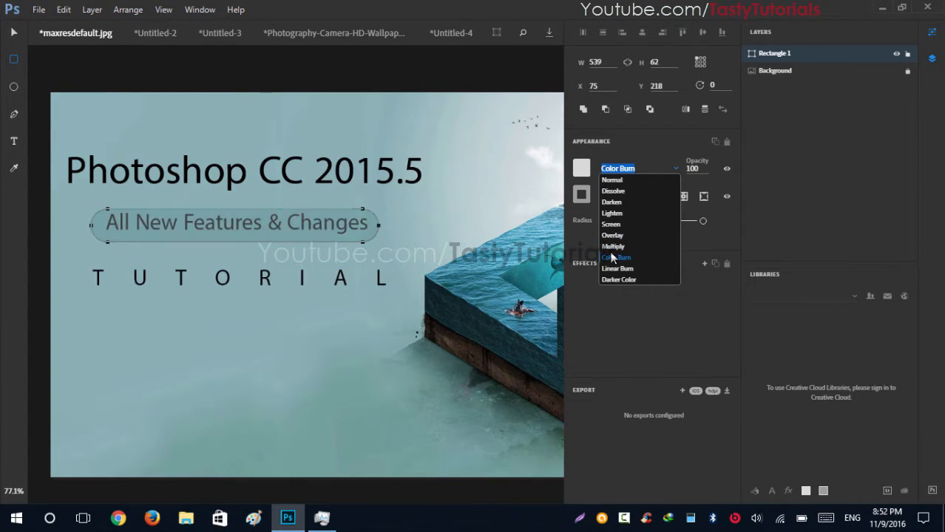
pyautogui.click(616, 245)
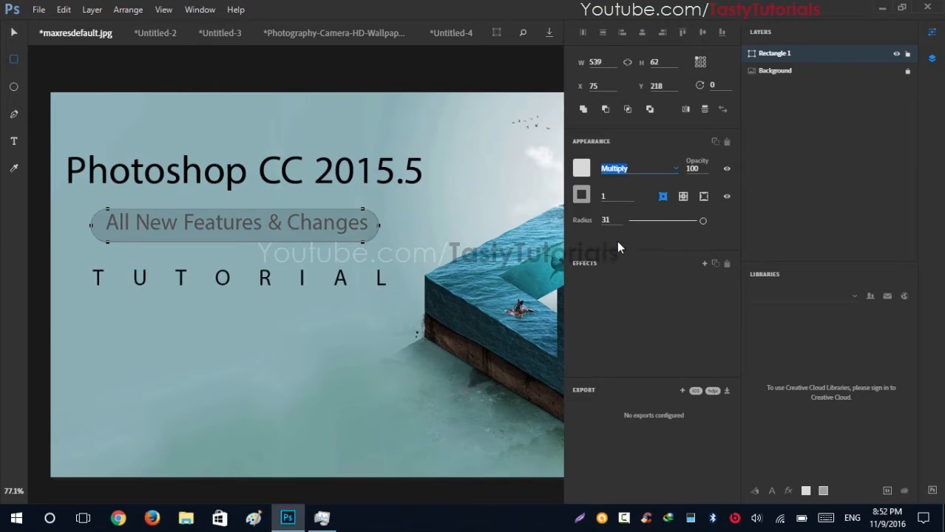
pyautogui.click(13, 32)
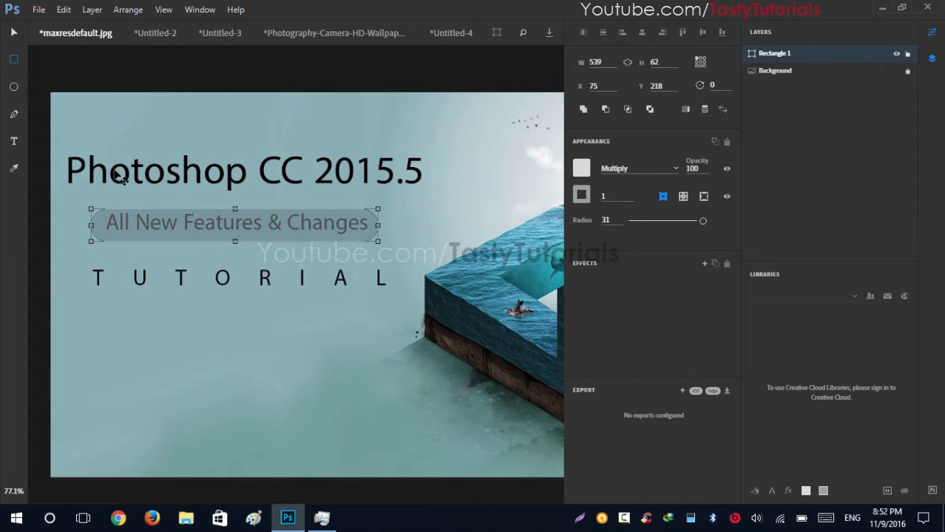
pyautogui.moveTo(211, 229); pyautogui.dragTo(212, 222)
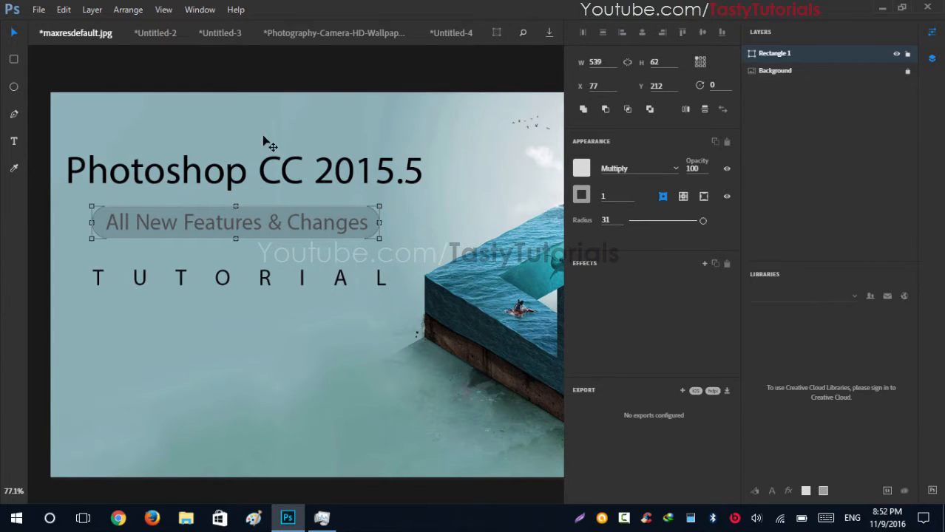
# - Leave the Design Space workspace and return to standard Photoshop
pyautogui.scroll(-1, 416, 218)
pyautogui.scroll(-6, 417, 217)
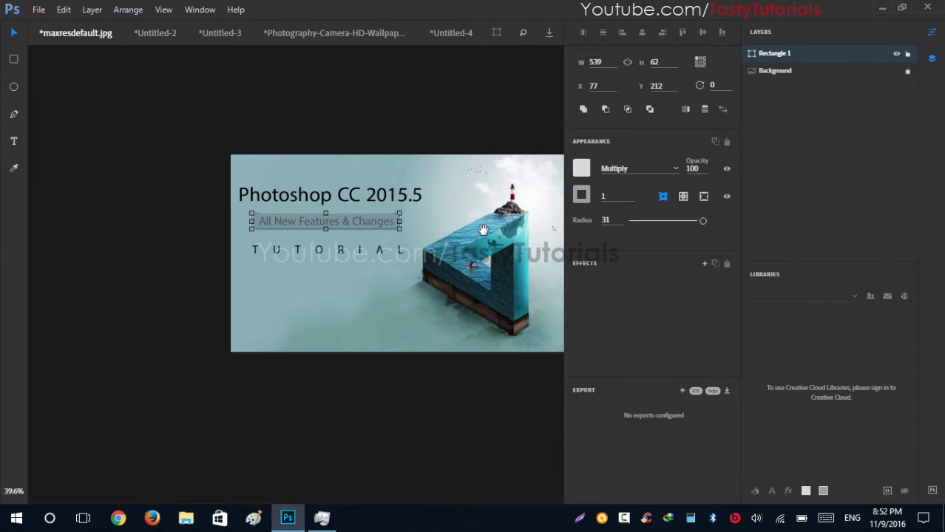
pyautogui.hscroll(5, 442, 235)
pyautogui.scroll(5, 195, 243)
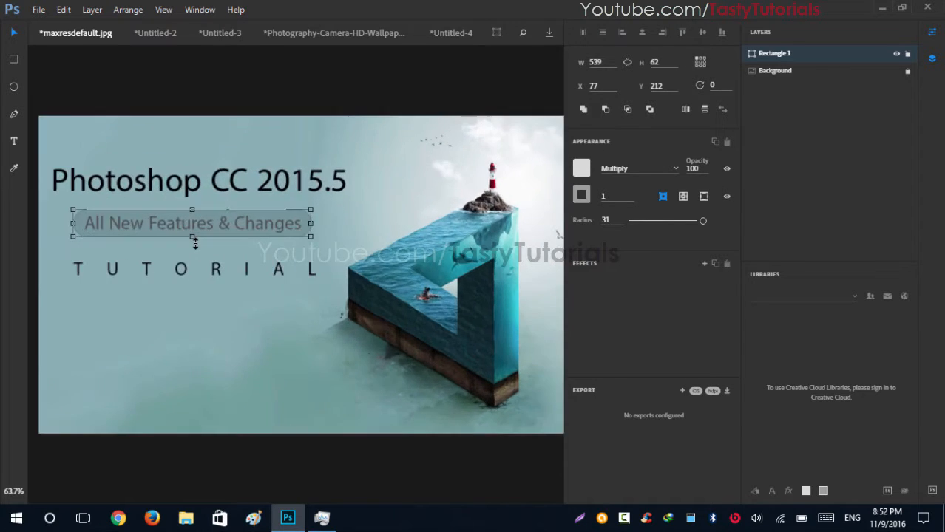
pyautogui.scroll(-2, 195, 243)
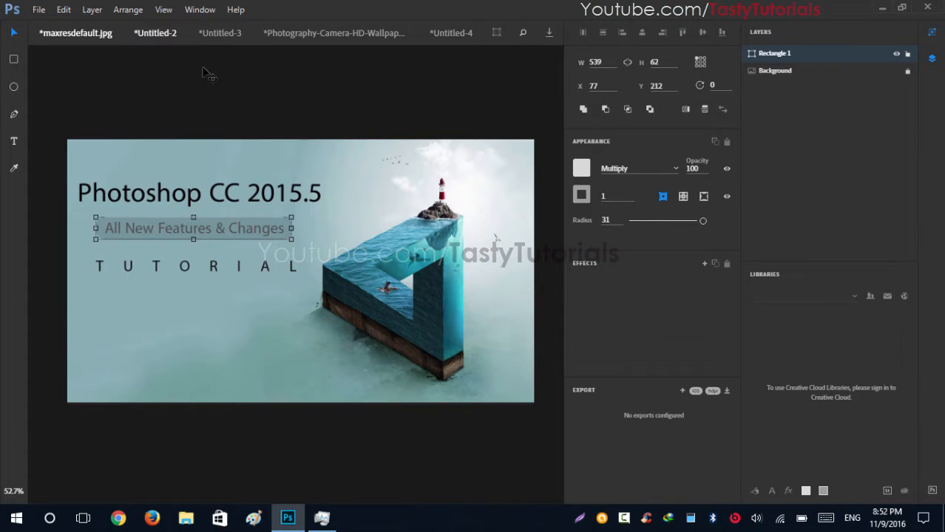
pyautogui.click(199, 10)
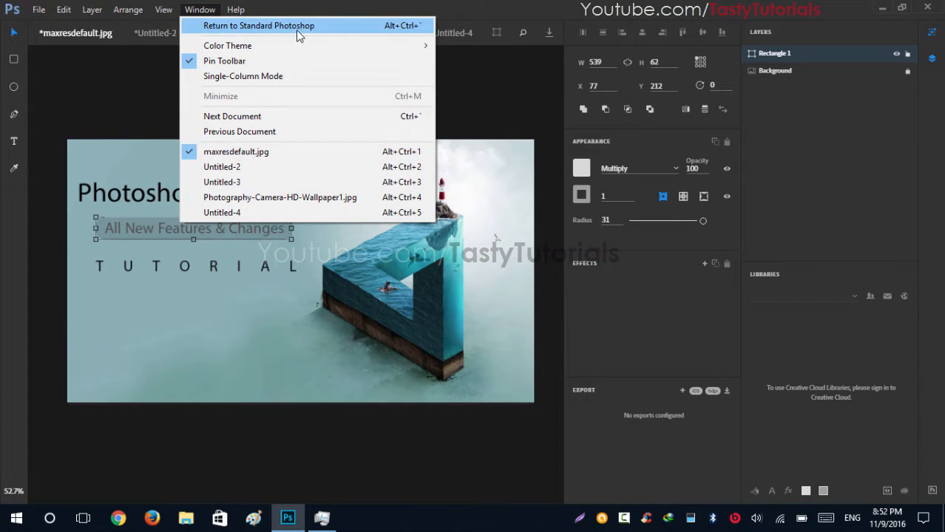
pyautogui.click(243, 28)
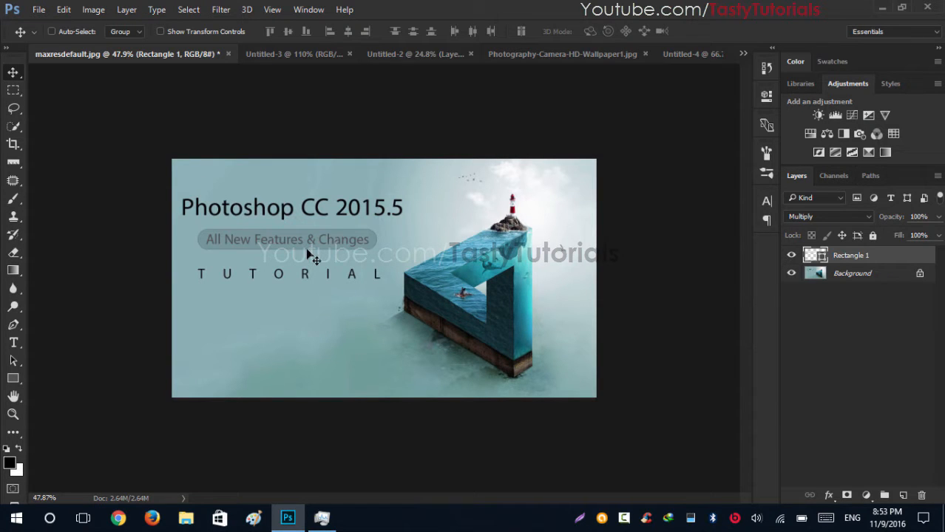
# - Switch to the Untitled-3 document and marquee-select the large word "Arial" on the green area
pyautogui.click(317, 54)
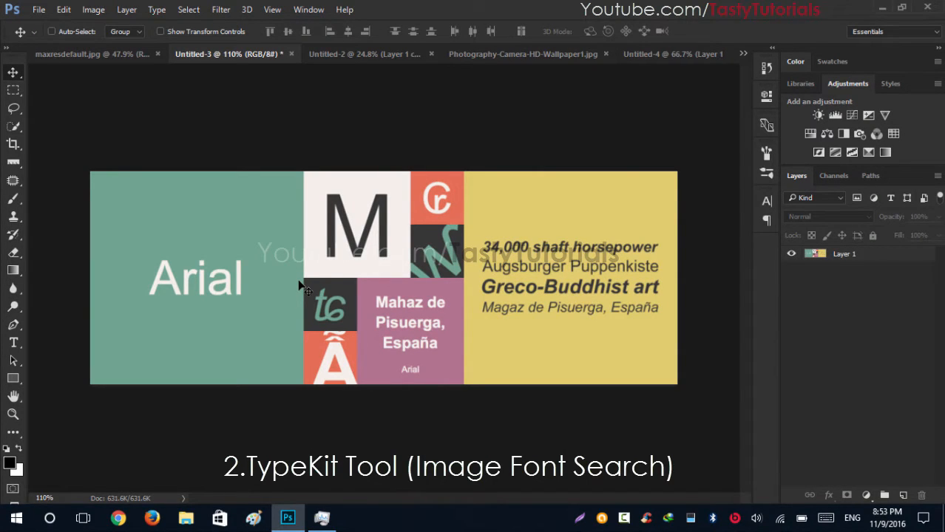
pyautogui.scroll(3, 303, 287)
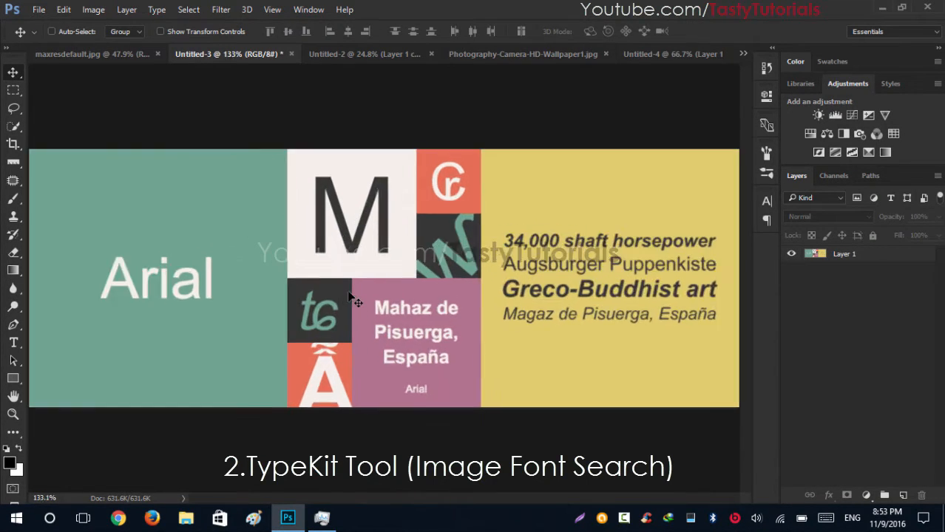
pyautogui.scroll(-2, 353, 299)
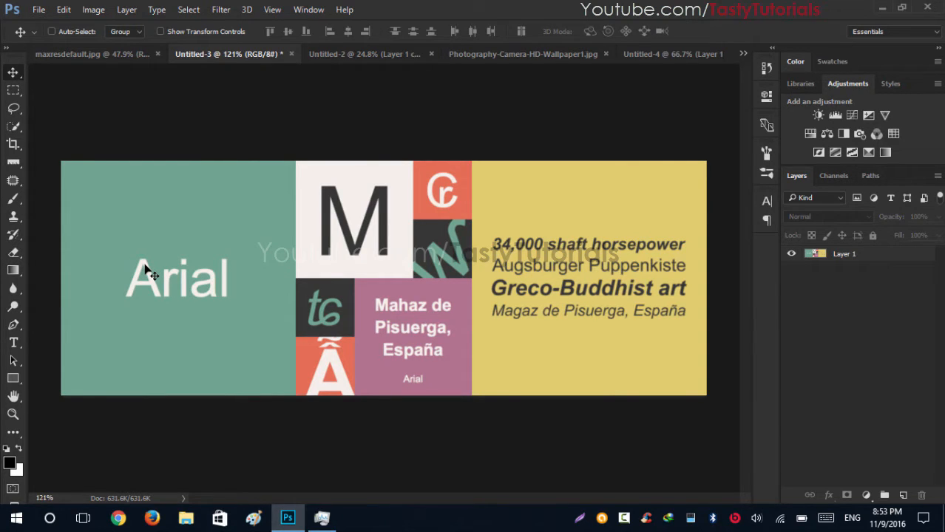
pyautogui.click(17, 91)
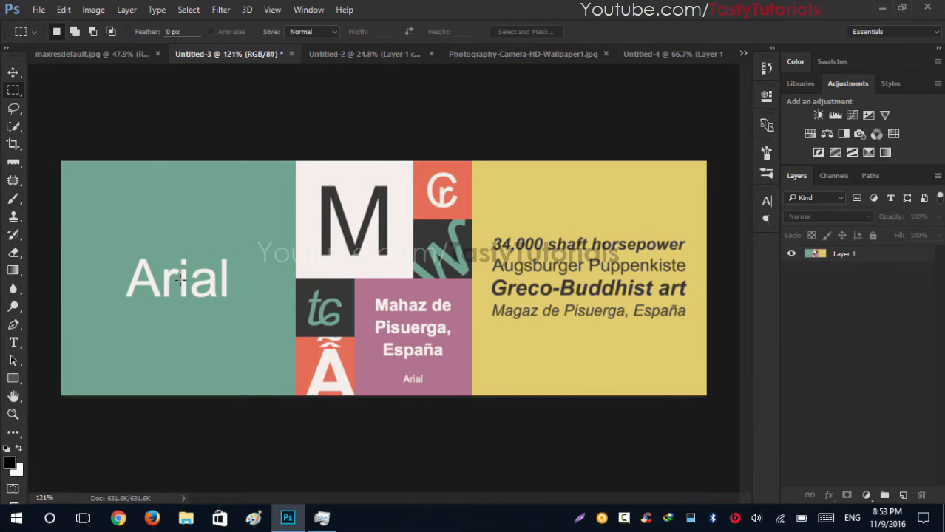
pyautogui.scroll(2, 96, 260)
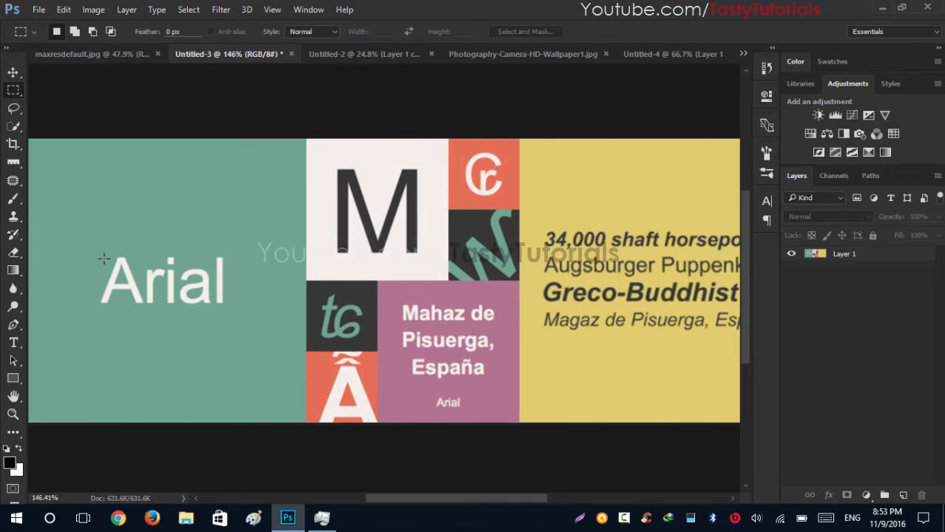
pyautogui.moveTo(64, 243); pyautogui.dragTo(285, 337)
# - Run Match Font on the selected word "Arial"
pyautogui.scroll(-1, 154, 247)
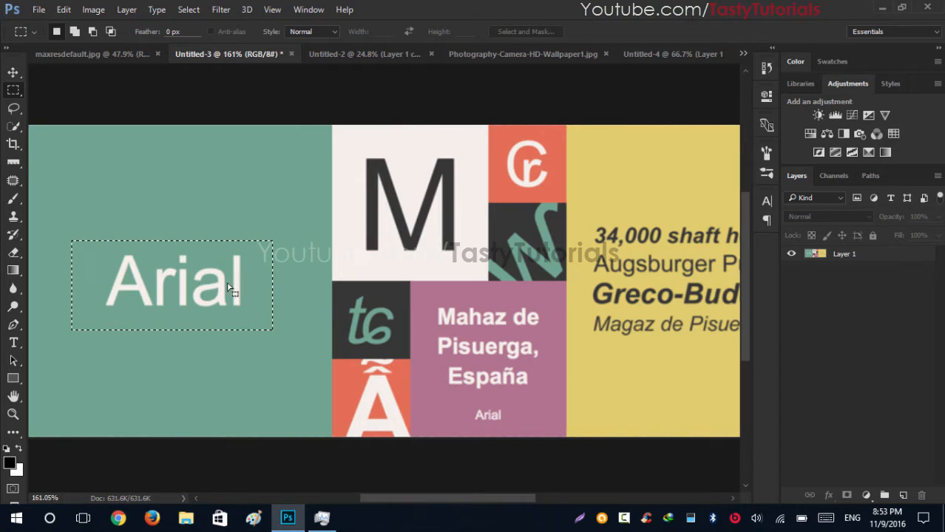
pyautogui.scroll(-1, 215, 281)
pyautogui.scroll(2, 236, 146)
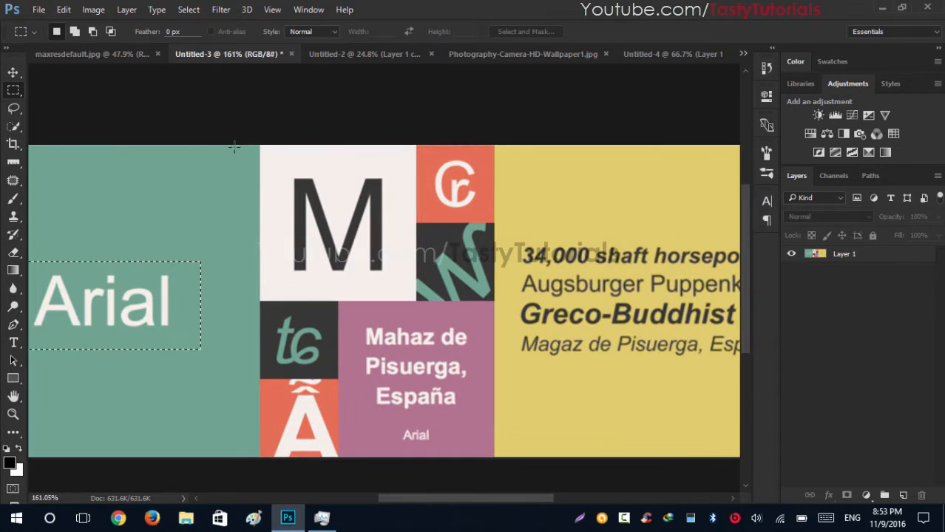
pyautogui.scroll(-1, 234, 153)
pyautogui.scroll(1, 234, 152)
pyautogui.click(156, 9)
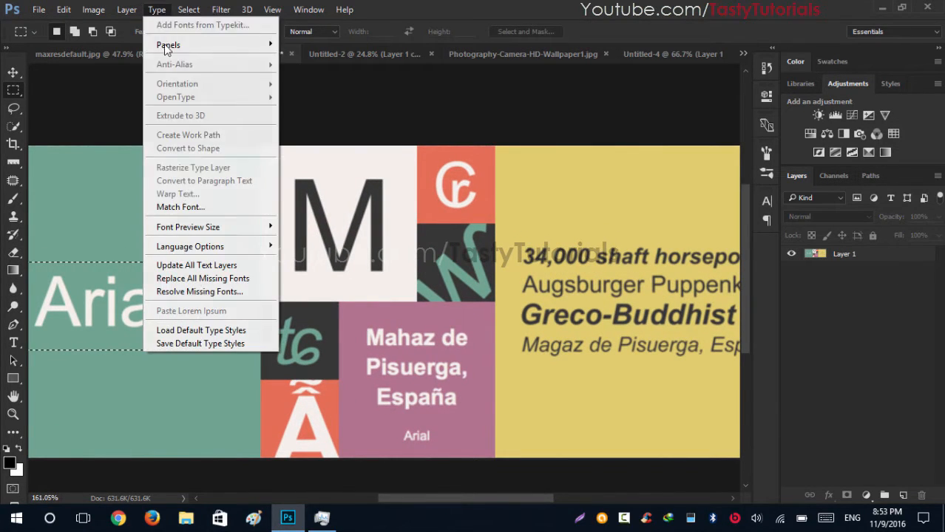
pyautogui.click(194, 207)
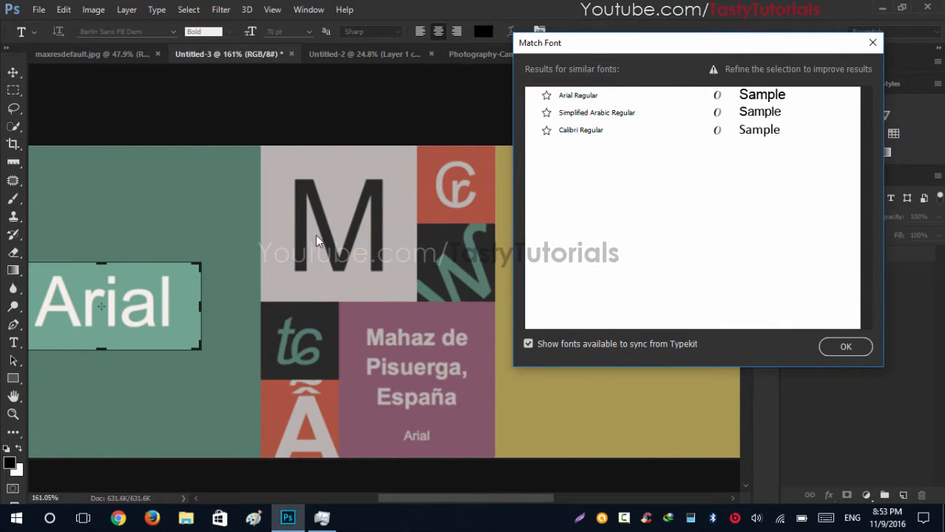
# - Choose Arial Regular from the similar-font results and accept the match
pyautogui.scroll(-2, 275, 219)
pyautogui.scroll(1, 275, 219)
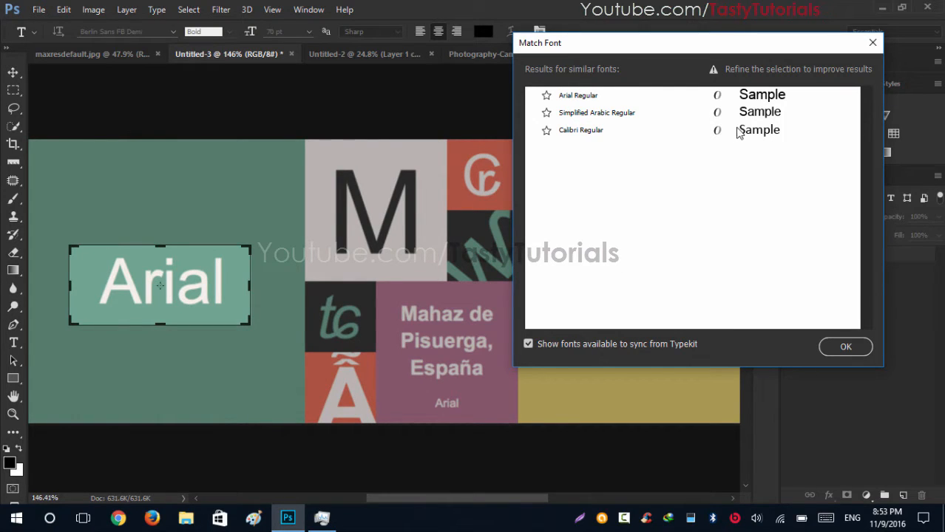
pyautogui.click(585, 101)
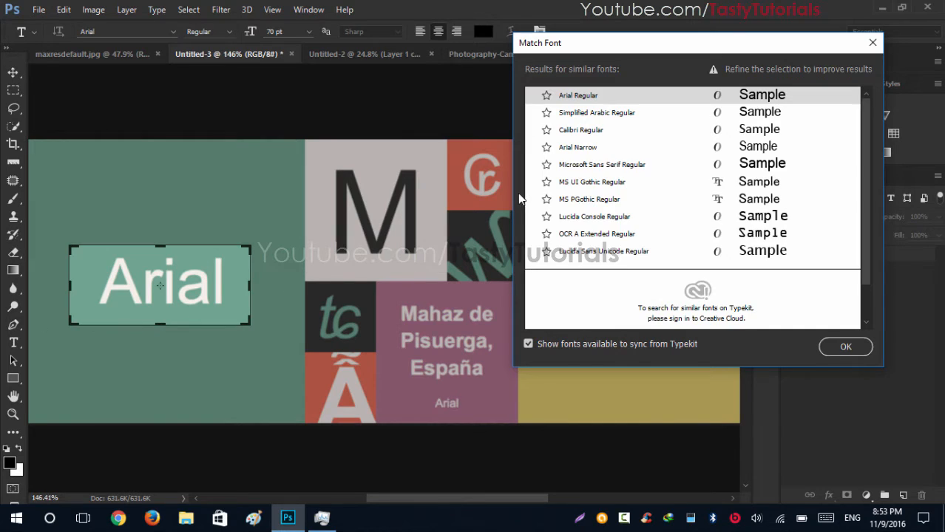
pyautogui.scroll(-2, 698, 193)
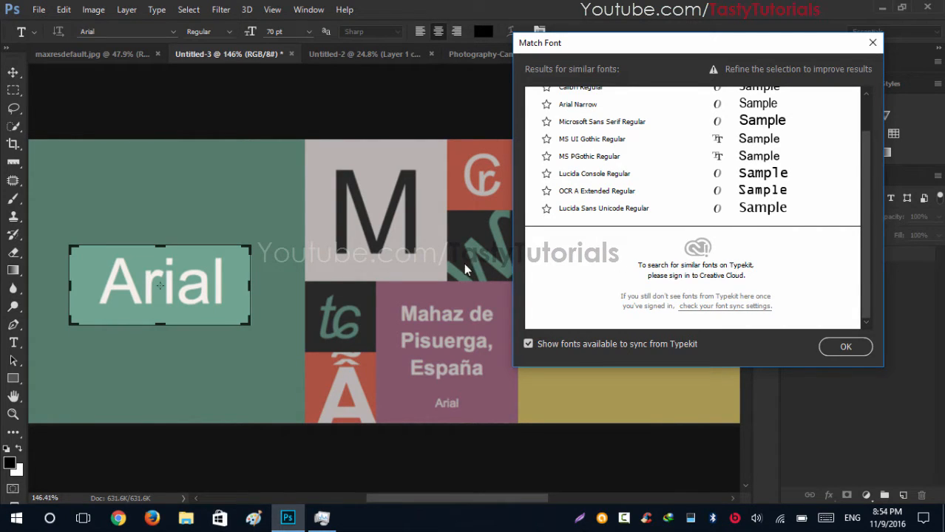
pyautogui.click(845, 352)
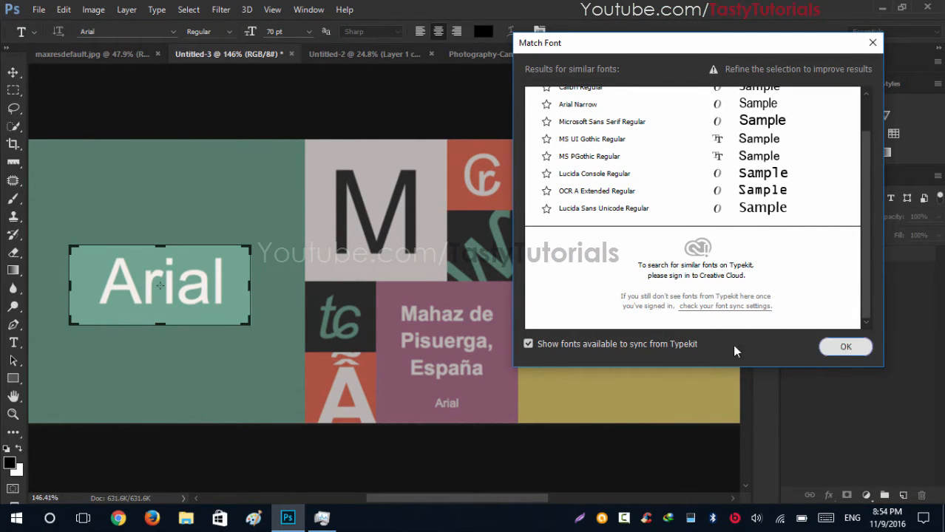
# - Clear the current selection and marquee-select the four-line text block on the yellow area
pyautogui.click(422, 238)
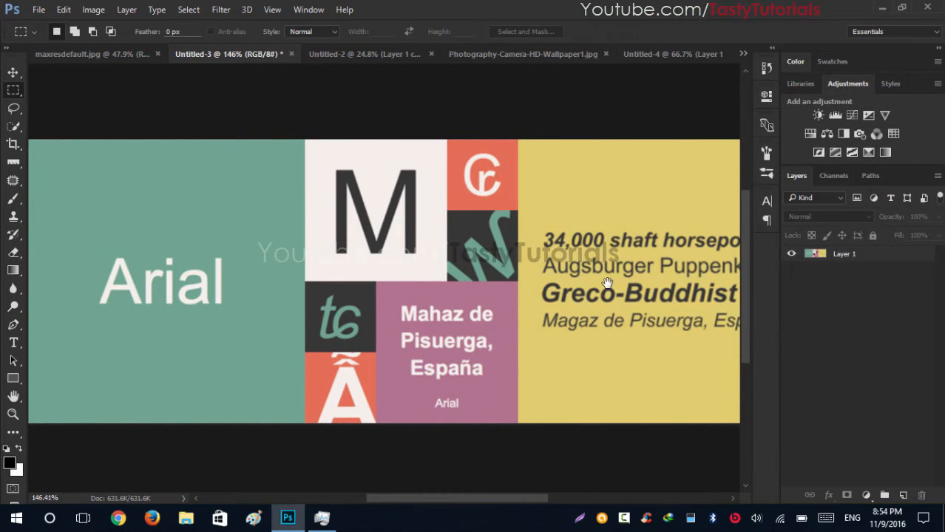
pyautogui.moveTo(606, 283); pyautogui.dragTo(453, 290)
pyautogui.moveTo(383, 233); pyautogui.dragTo(635, 345)
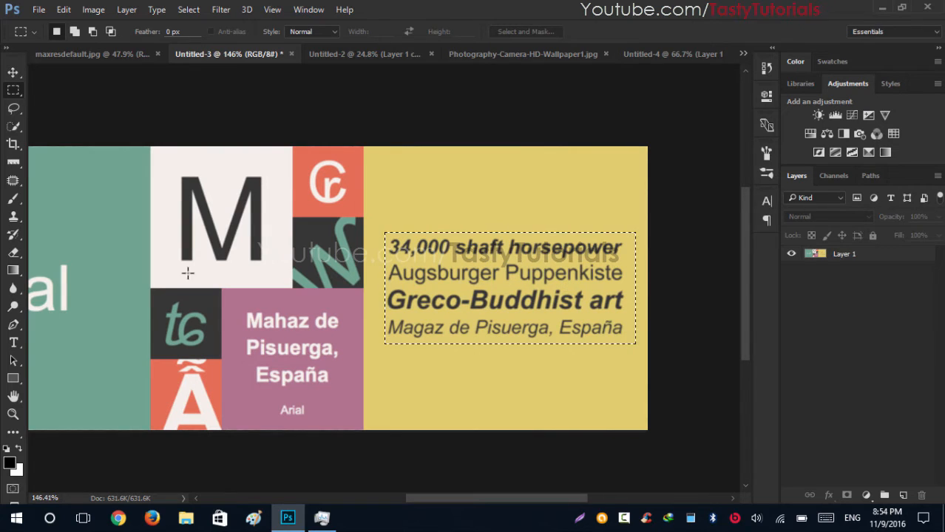
# - Run Match Font on the selected text block, review the similar fonts, and close the results
pyautogui.click(156, 9)
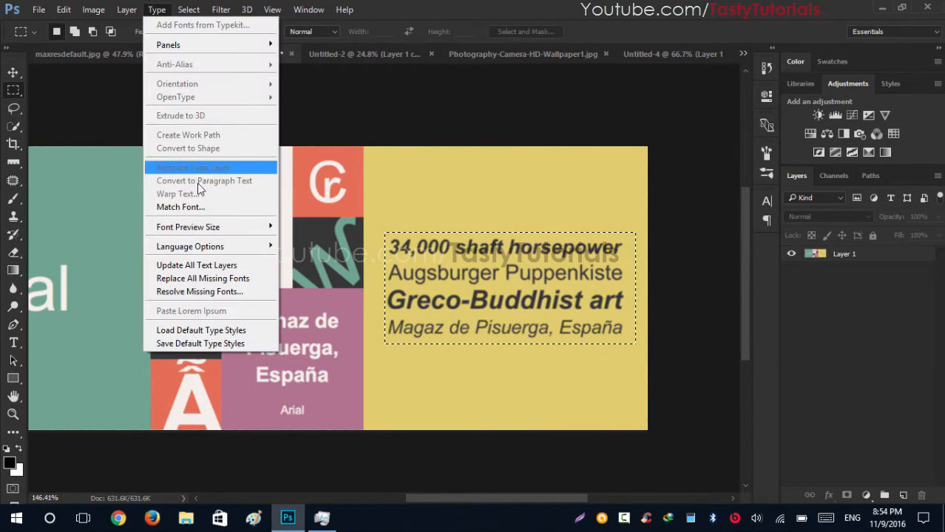
pyautogui.click(202, 210)
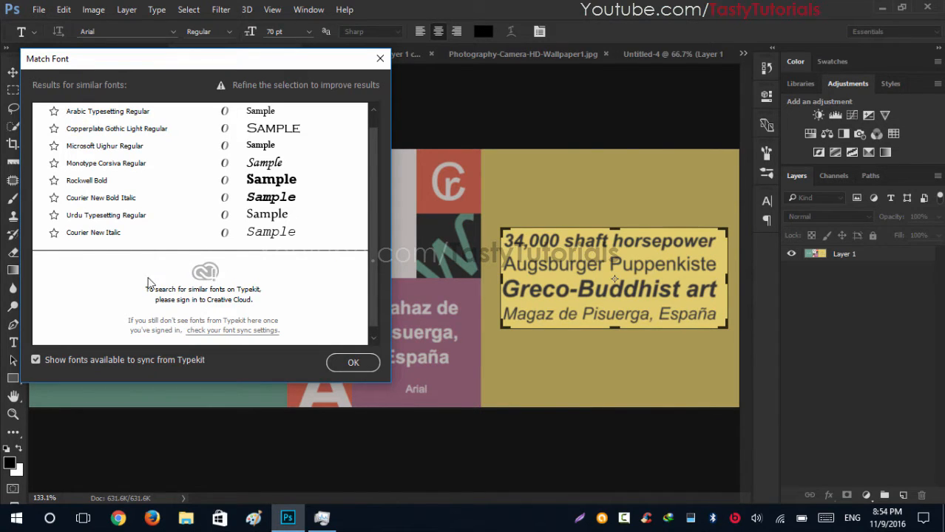
pyautogui.scroll(-1, 147, 298)
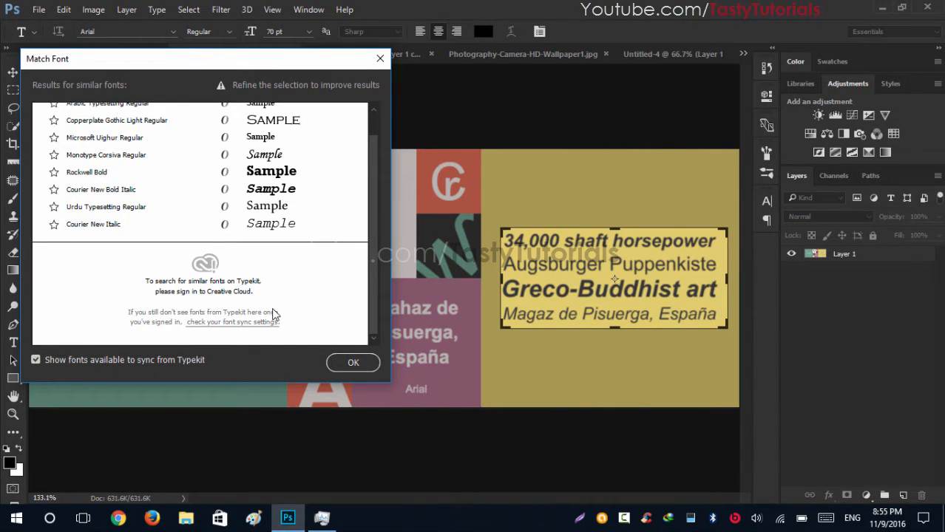
pyautogui.click(353, 362)
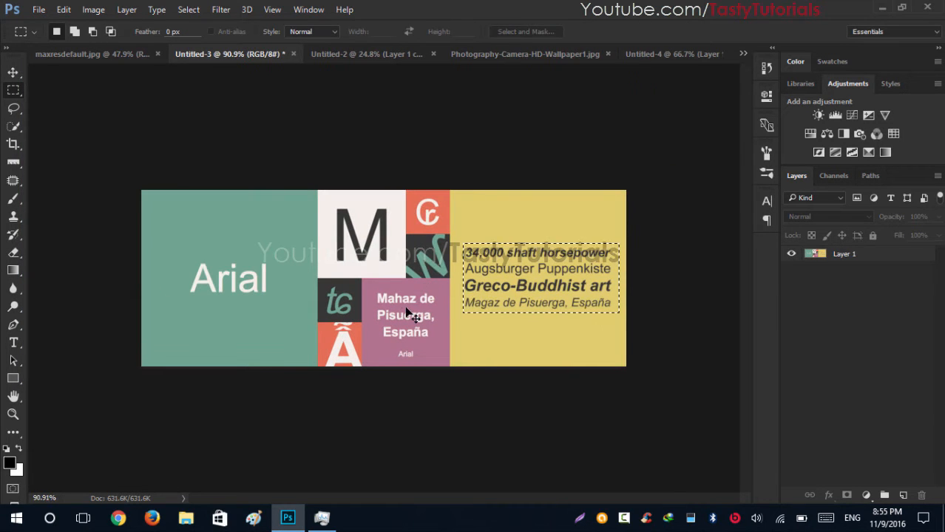
# - Switch to the Untitled-2 group photo, activate the Move tool, and open the Liquify filter on Layer 1 copy
pyautogui.click(406, 307)
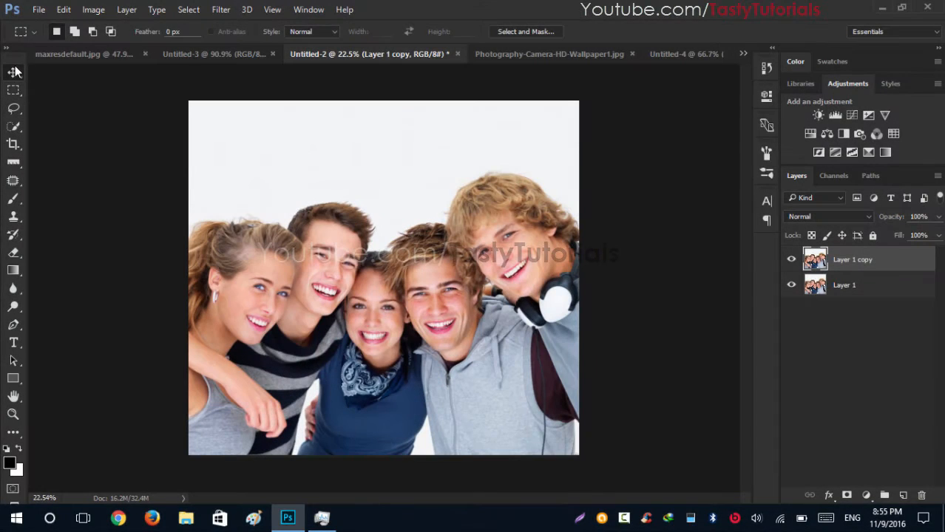
pyautogui.click(15, 71)
pyautogui.scroll(3, 447, 343)
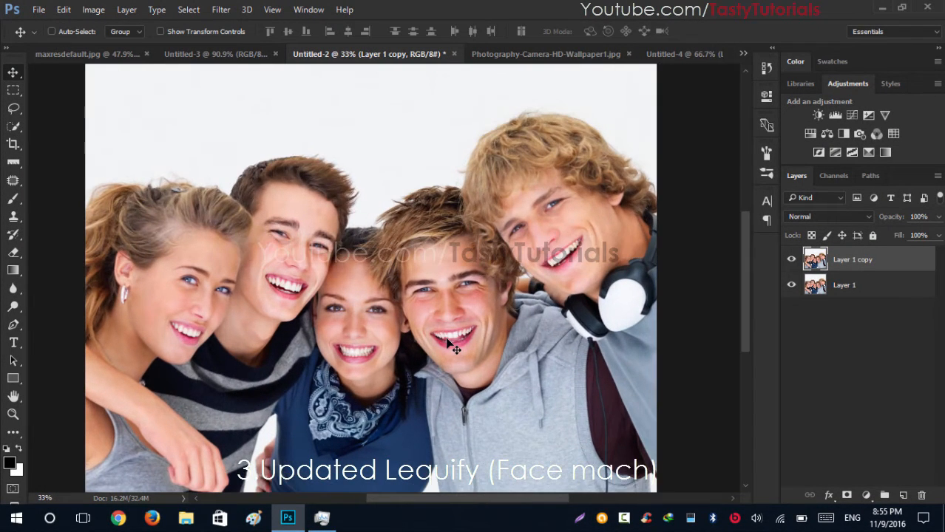
pyautogui.scroll(-3, 452, 348)
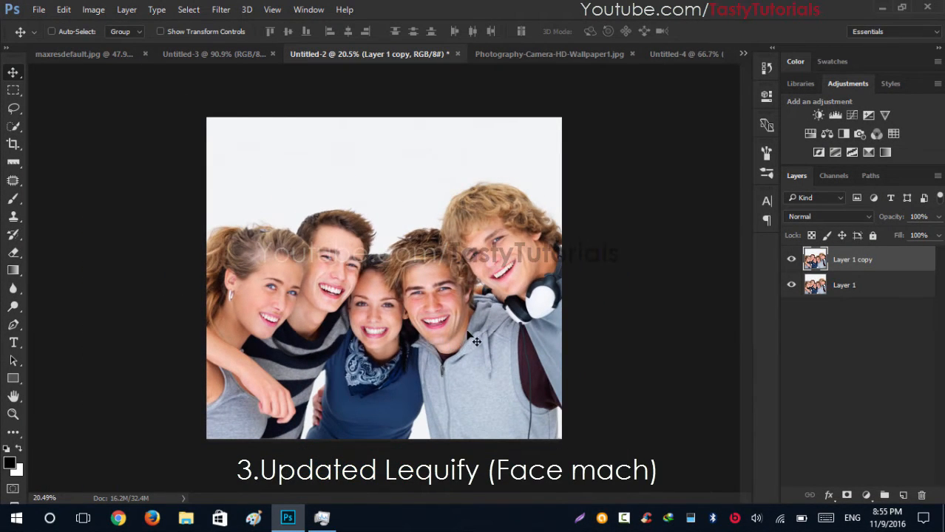
pyautogui.scroll(1, 471, 325)
pyautogui.scroll(2, 565, 345)
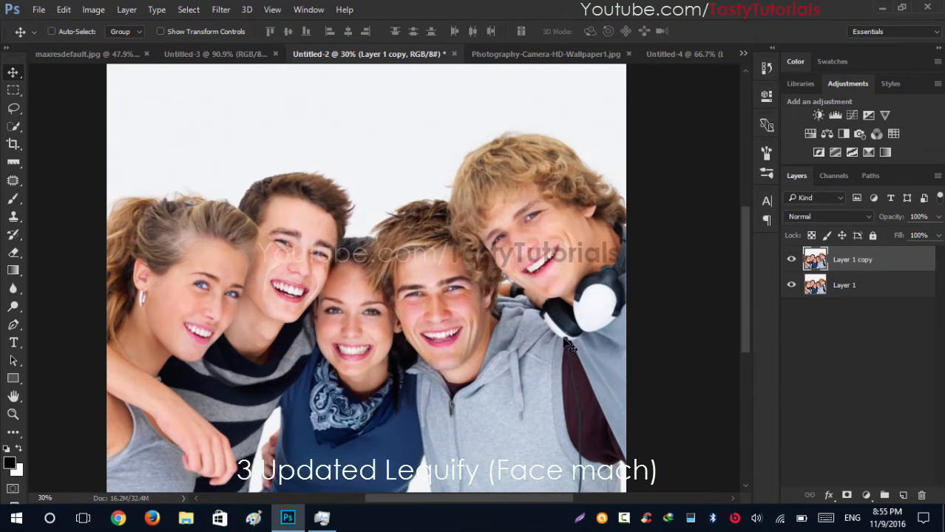
pyautogui.moveTo(465, 352); pyautogui.dragTo(448, 331)
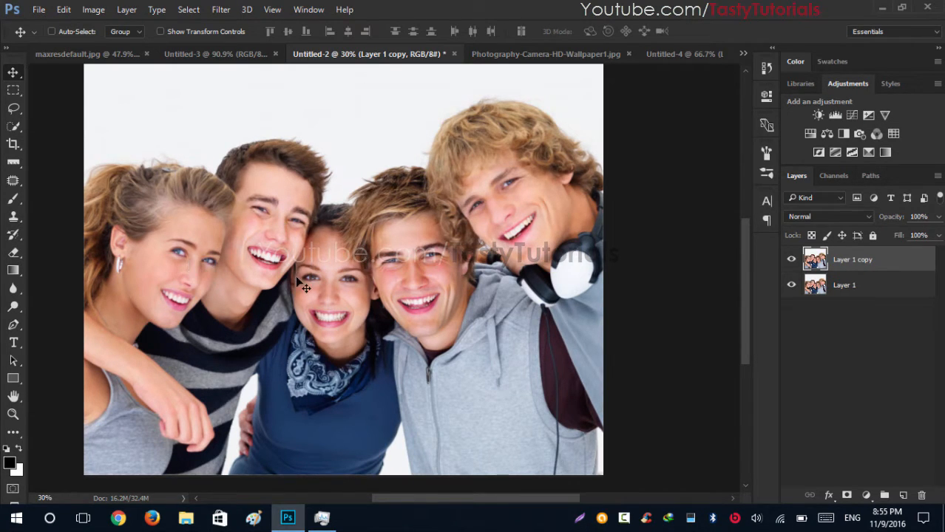
pyautogui.scroll(-1, 363, 310)
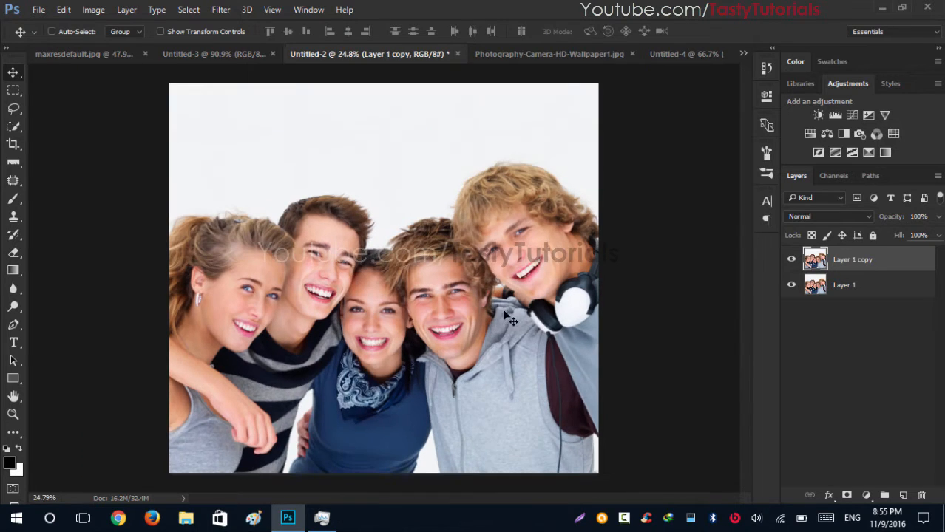
pyautogui.scroll(2, 488, 323)
pyautogui.scroll(-1, 447, 329)
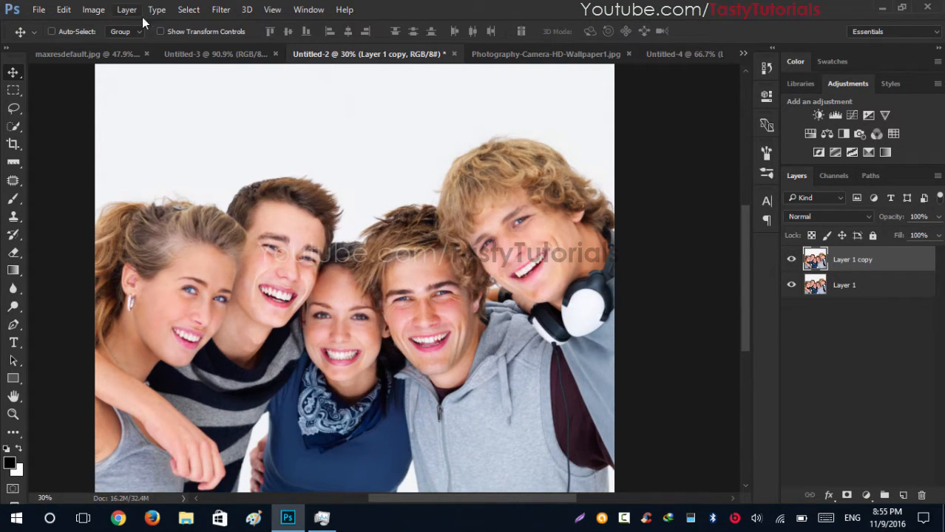
pyautogui.click(220, 10)
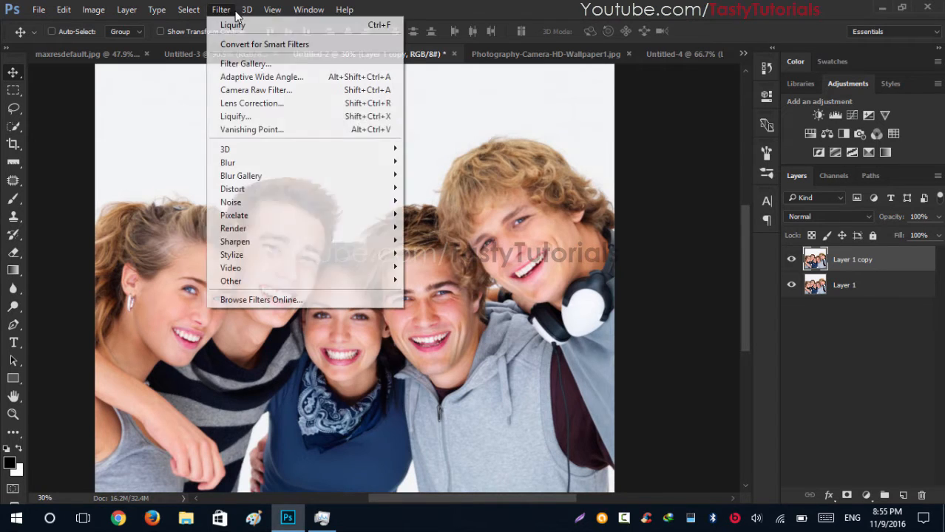
pyautogui.click(247, 117)
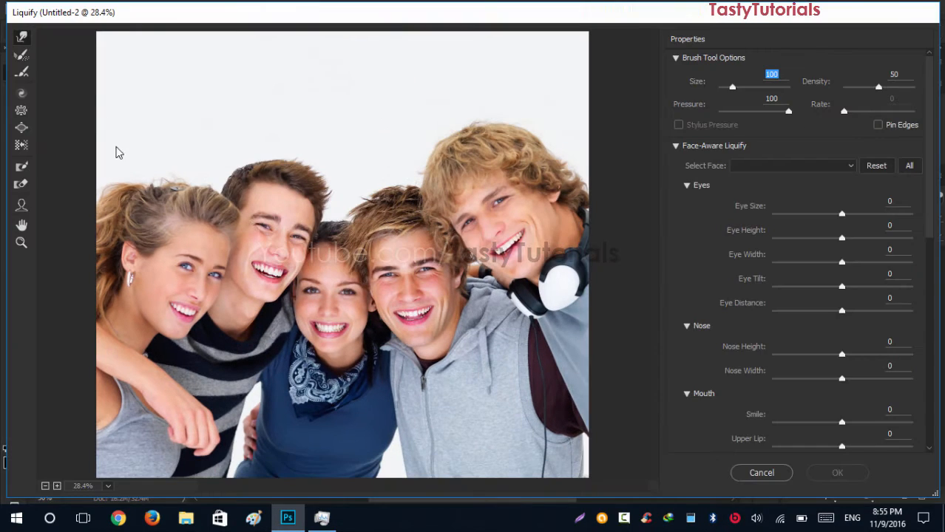
# - Activate the Face tool and select Face #3, the man in the grey hoodie, for Face-Aware Liquify
pyautogui.click(21, 206)
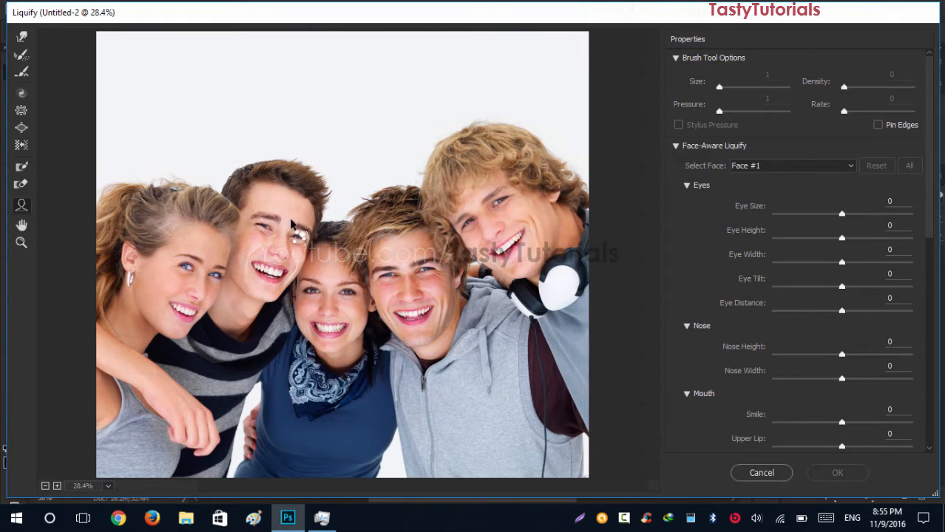
pyautogui.click(791, 167)
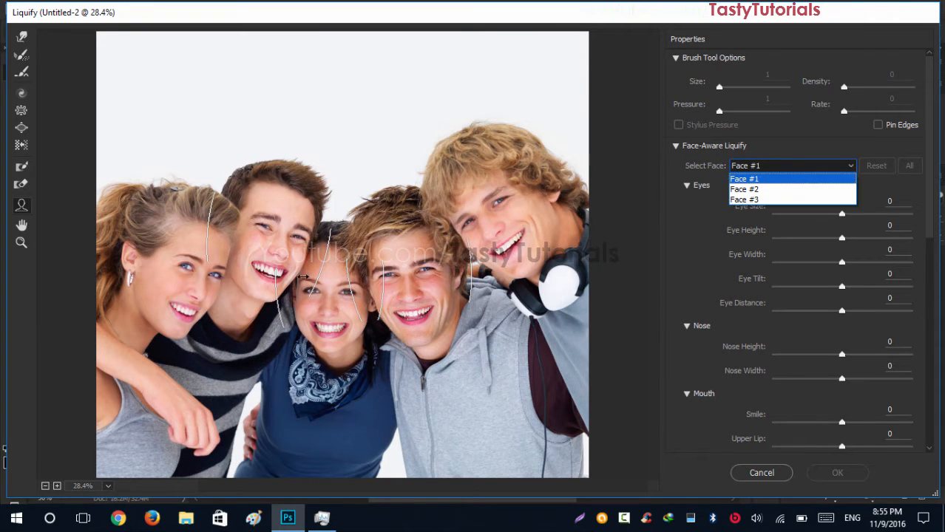
pyautogui.scroll(2, 326, 325)
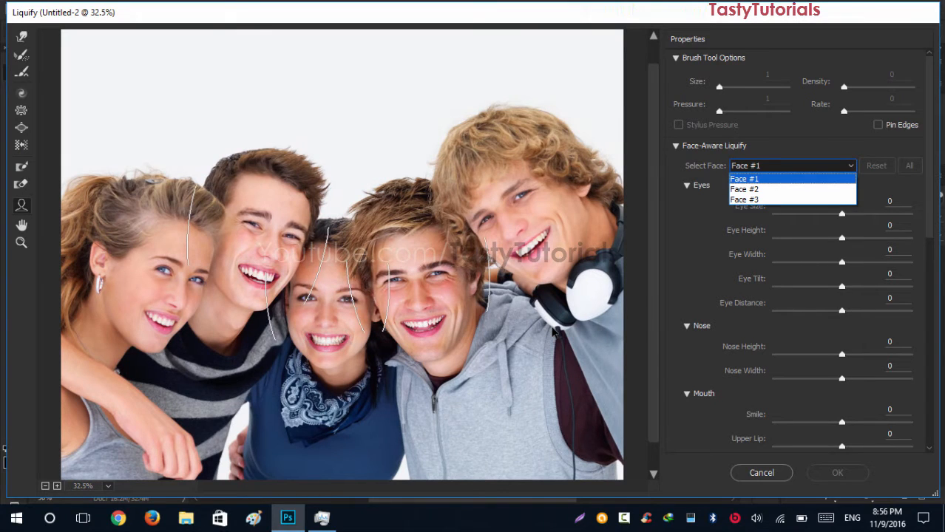
pyautogui.scroll(3, 548, 304)
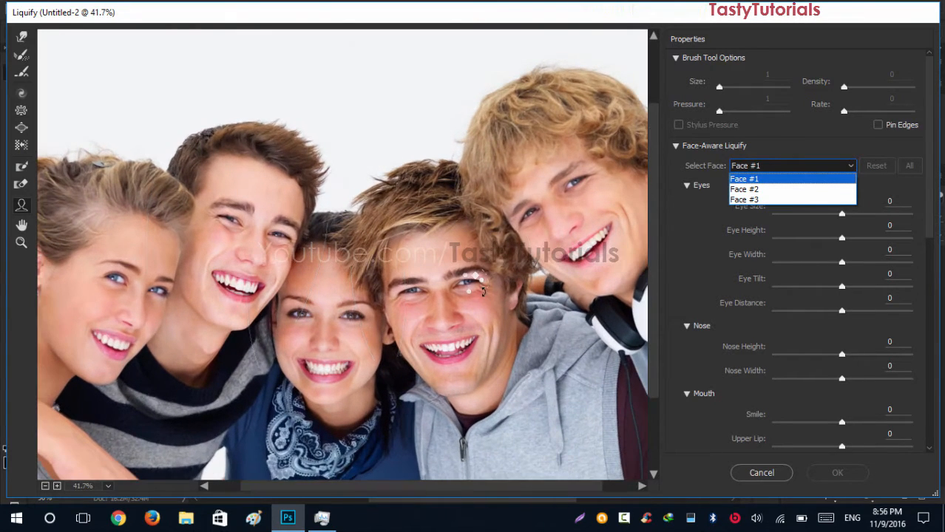
pyautogui.click(436, 258)
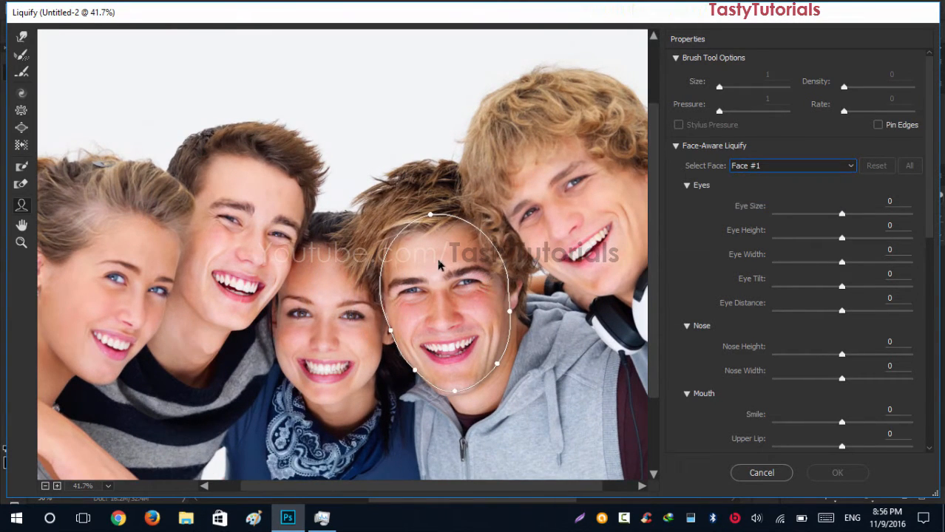
pyautogui.click(437, 258)
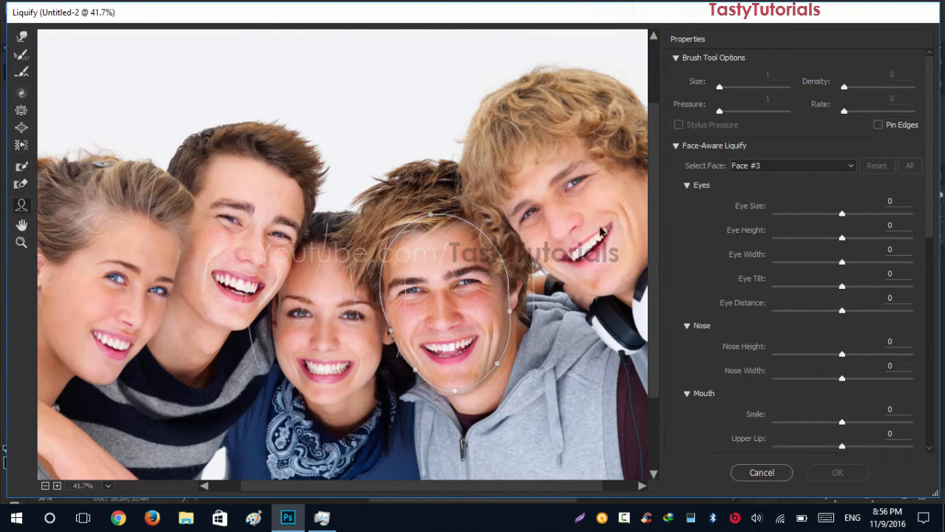
pyautogui.click(762, 166)
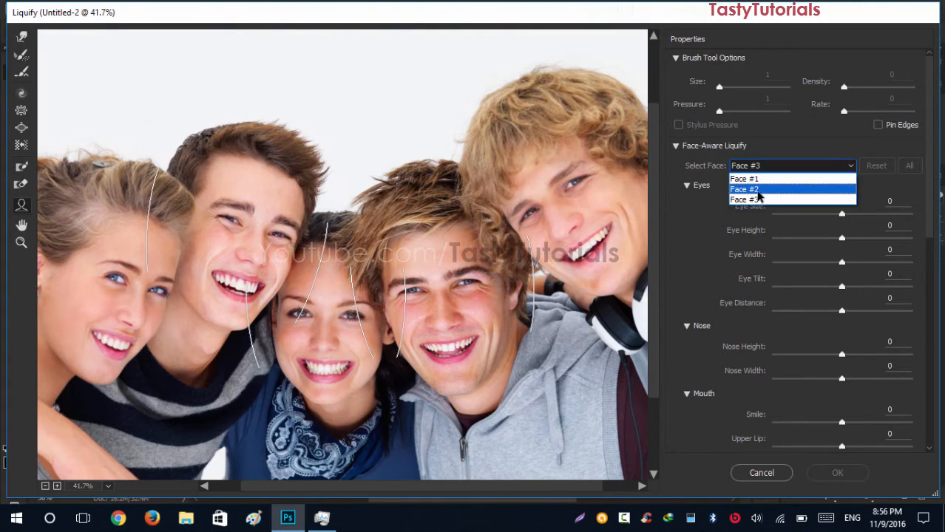
pyautogui.click(754, 200)
pyautogui.scroll(2, 488, 296)
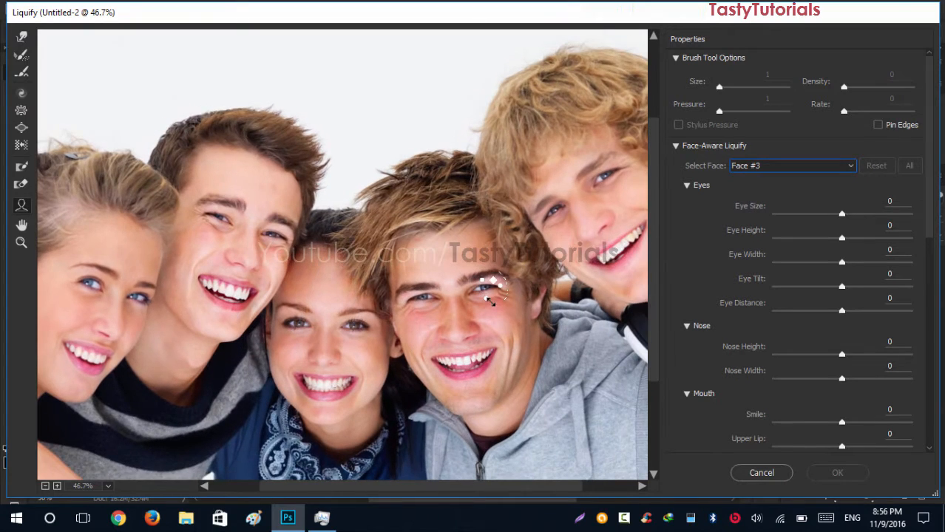
pyautogui.scroll(3, 497, 343)
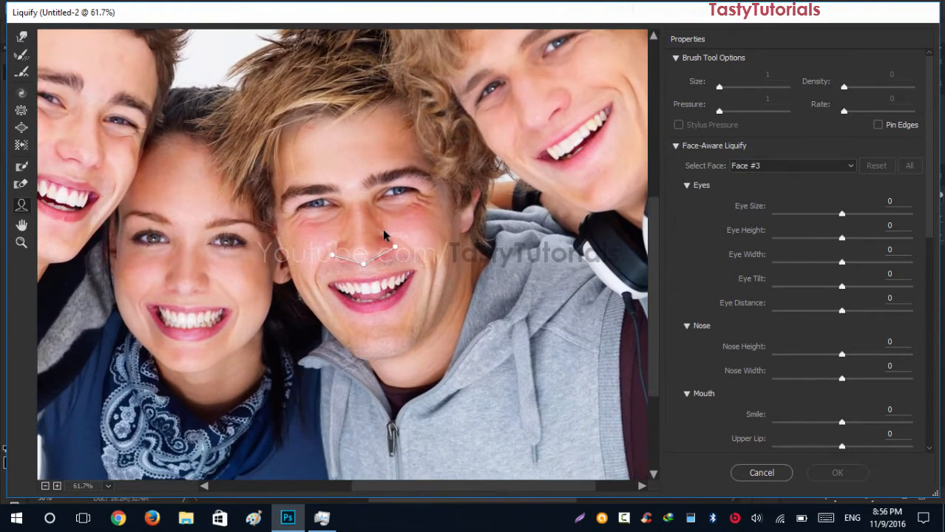
pyautogui.moveTo(384, 235); pyautogui.dragTo(347, 260)
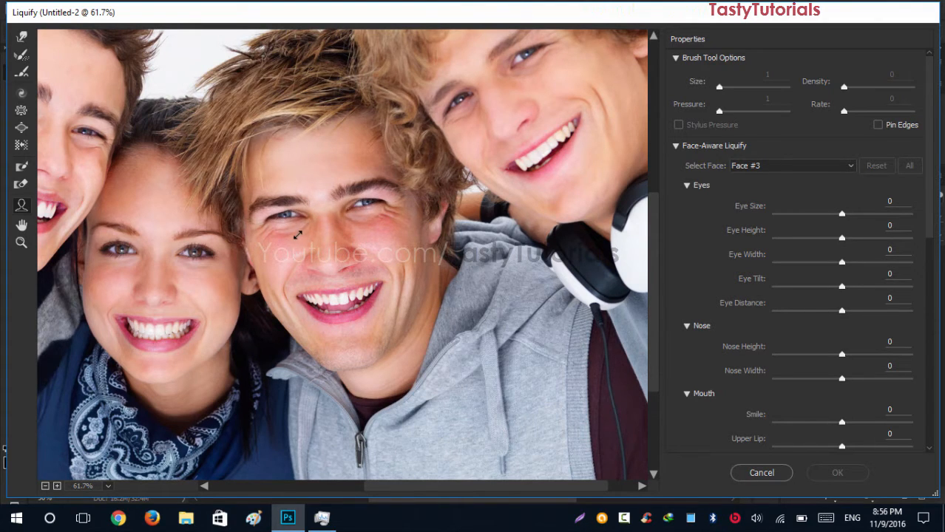
# - Set Face #3's eye size to -58, eye height to 65 and eye width to -27
pyautogui.moveTo(841, 214); pyautogui.dragTo(772, 234)
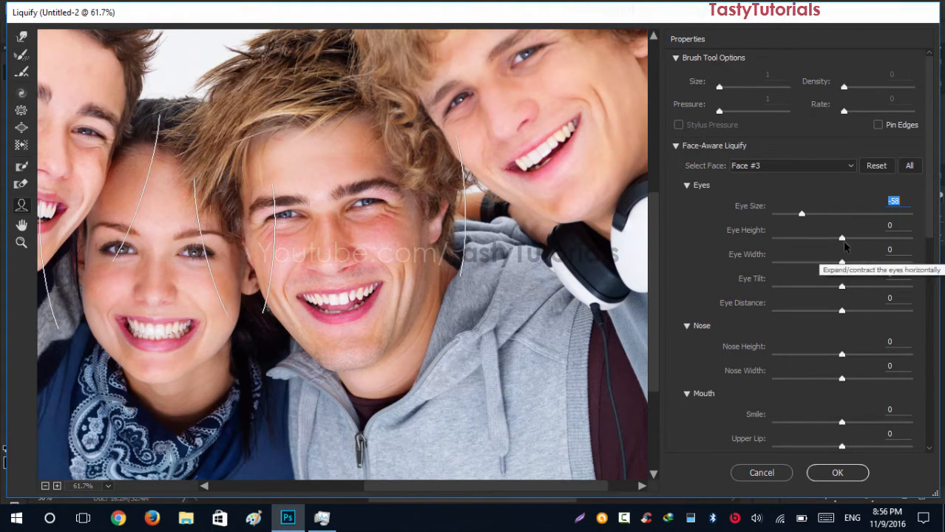
pyautogui.moveTo(842, 241); pyautogui.dragTo(884, 250)
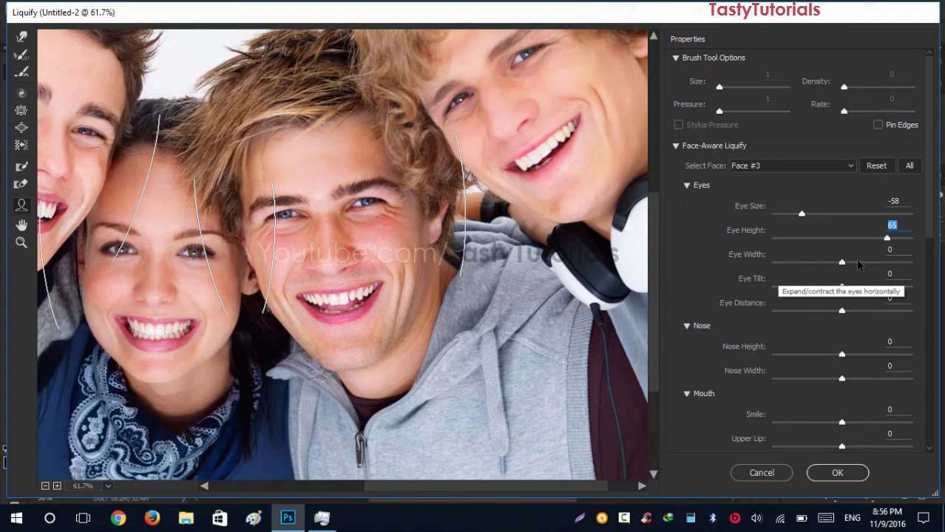
pyautogui.press('Tab')
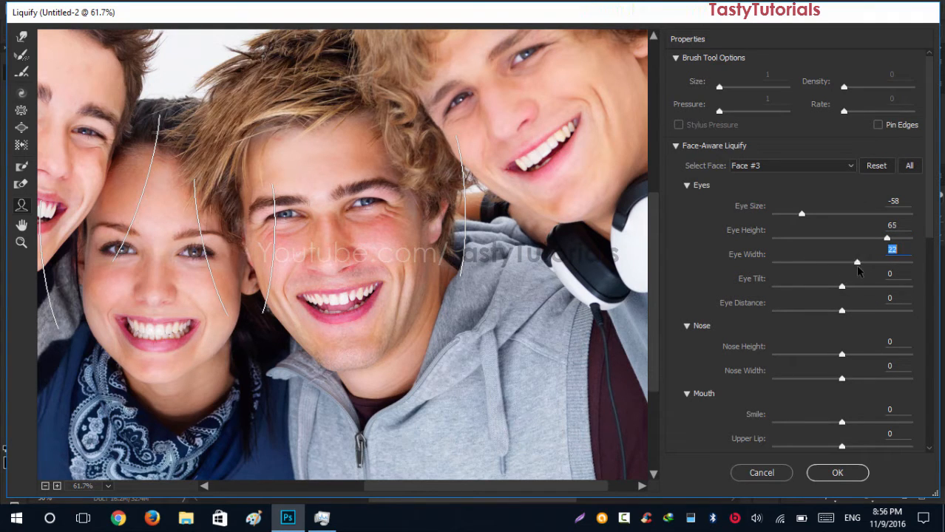
pyautogui.write('-100')
pyautogui.press('Return')
pyautogui.write('-70')
pyautogui.press('Return')
pyautogui.write('-27')
pyautogui.press('Return')
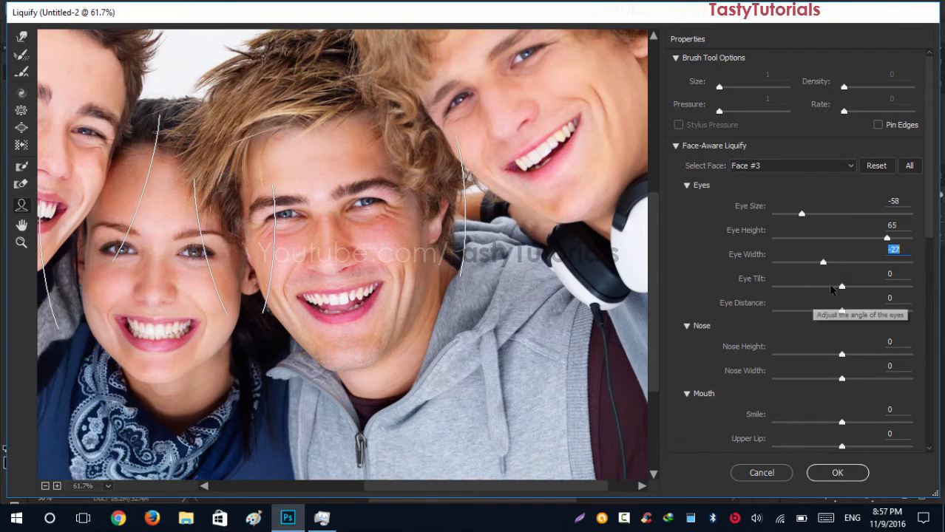
# - Set Face #3's eye tilt to 6 and eye distance to -6
pyautogui.moveTo(843, 287); pyautogui.dragTo(858, 311)
pyautogui.write('100')
pyautogui.press('Return')
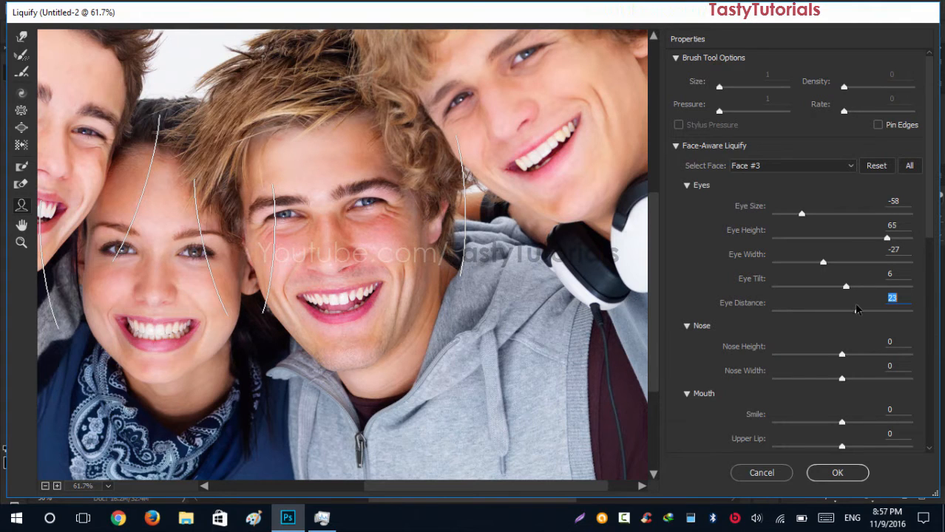
pyautogui.moveTo(856, 308)
pyautogui.mouseDown()
pyautogui.moveTo(804, 314)
pyautogui.moveTo(846, 316)
pyautogui.mouseUp()
# - Reduce Face #3's nose height and nose width to -100 each
pyautogui.scroll(-3, 745, 338)
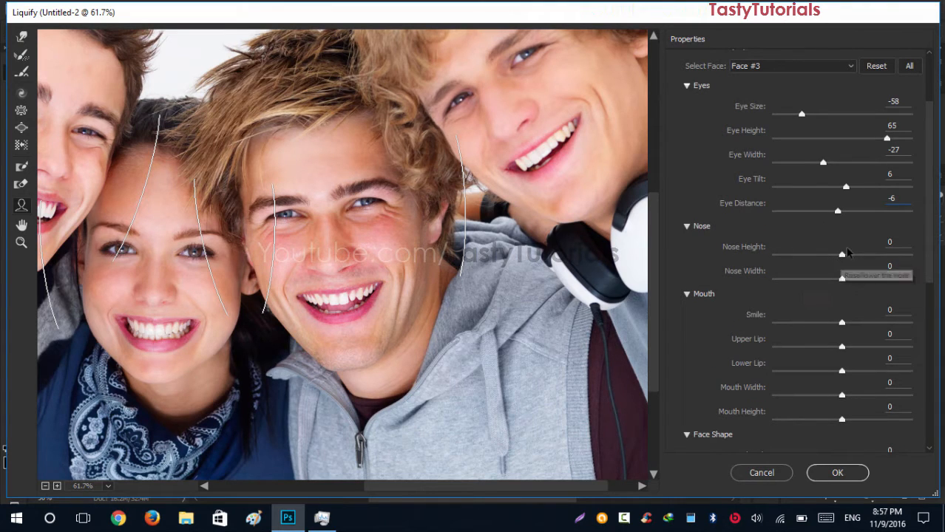
pyautogui.moveTo(842, 255); pyautogui.dragTo(754, 292)
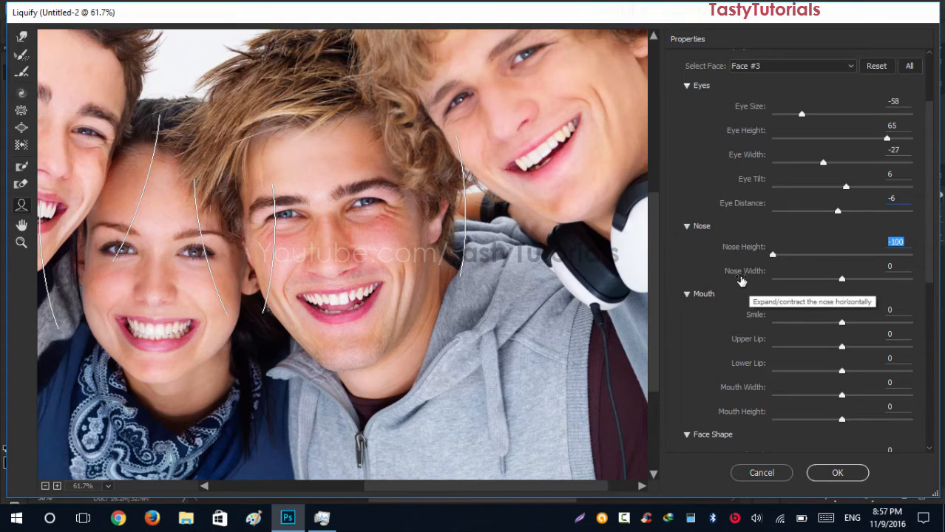
pyautogui.moveTo(842, 279); pyautogui.dragTo(790, 285)
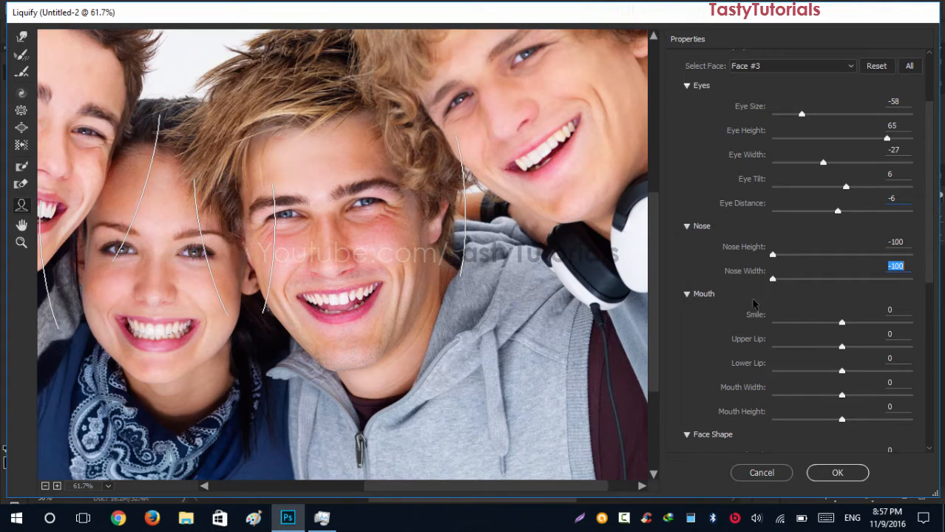
# - Try different smile amounts on Face #3, including -100, and set Smile to 100
pyautogui.scroll(-3, 714, 298)
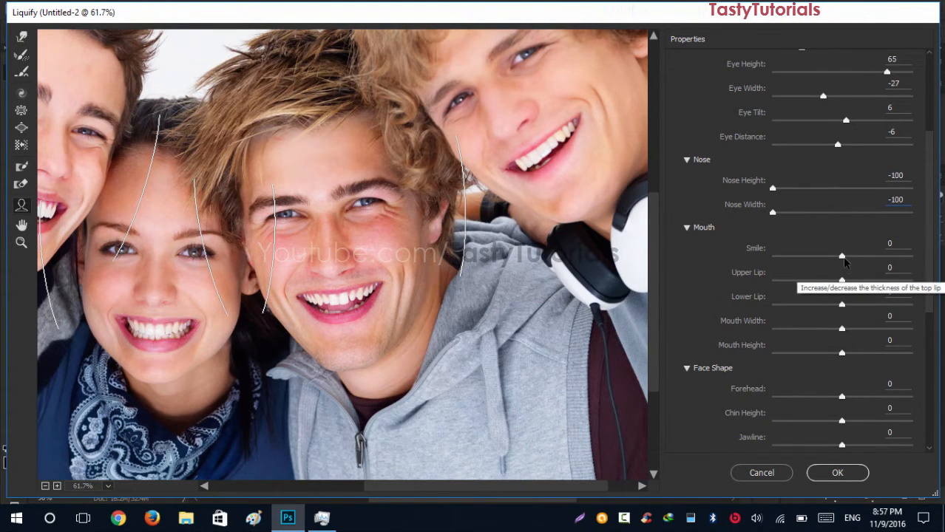
pyautogui.moveTo(842, 256); pyautogui.dragTo(919, 263)
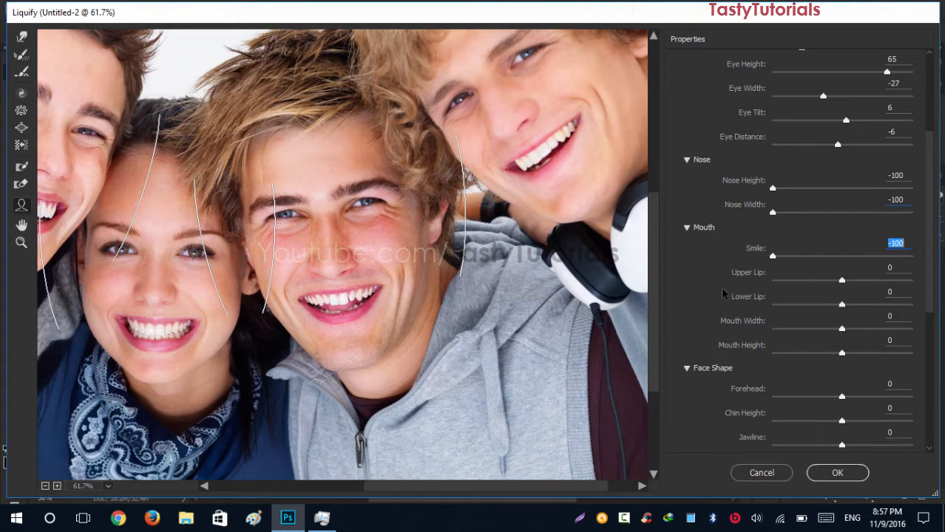
pyautogui.click(817, 275)
pyautogui.moveTo(817, 276); pyautogui.dragTo(791, 277)
pyautogui.moveTo(795, 282); pyautogui.dragTo(743, 290)
pyautogui.write('100')
pyautogui.press('Return')
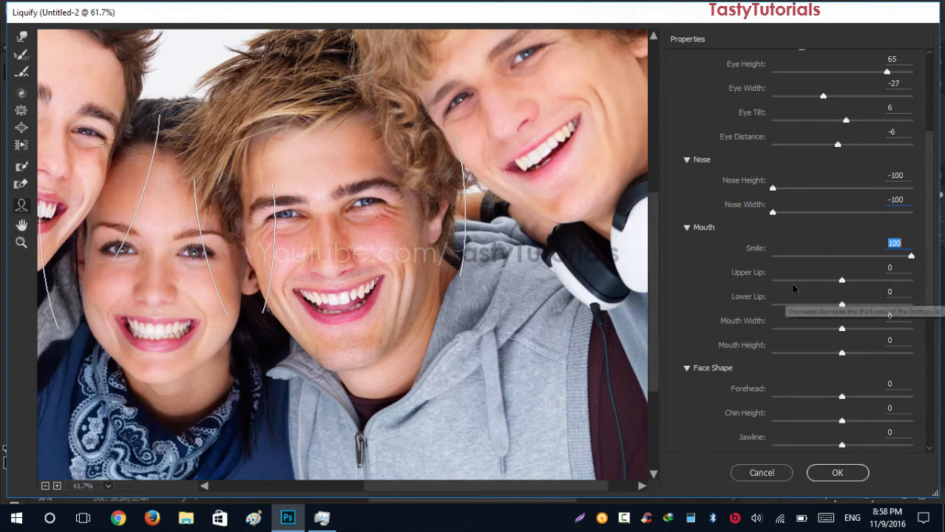
# - Set Face #3's upper lip to 100, lower lip to 63, mouth width to -87 and mouth height to -30
pyautogui.moveTo(844, 282); pyautogui.dragTo(933, 291)
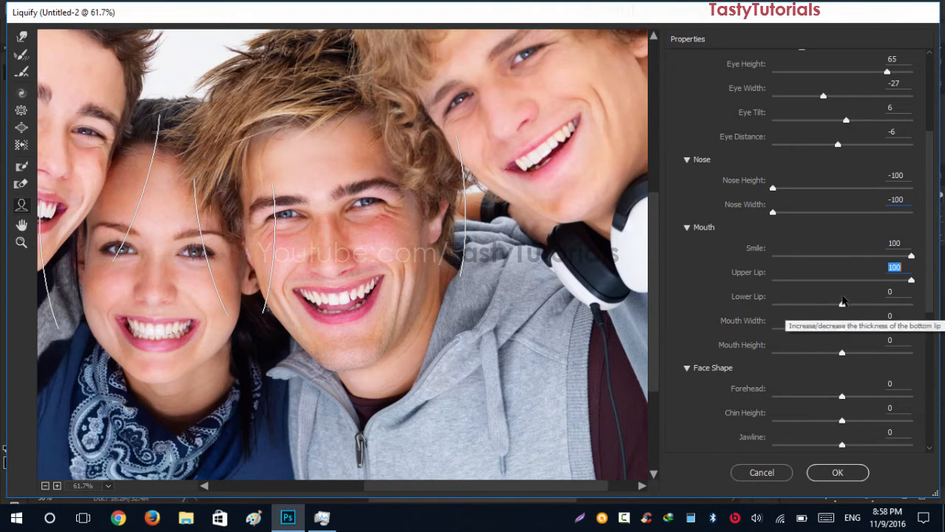
pyautogui.moveTo(843, 311); pyautogui.dragTo(894, 320)
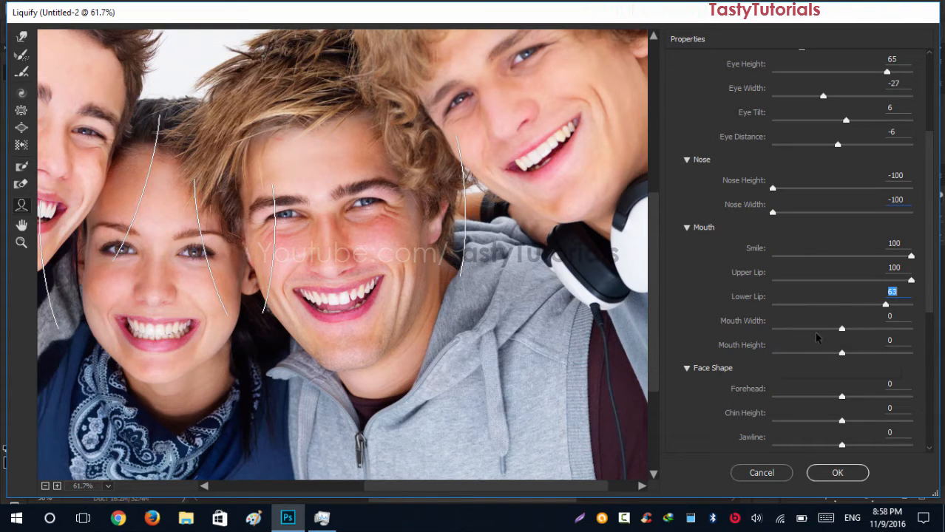
pyautogui.moveTo(841, 330); pyautogui.dragTo(781, 361)
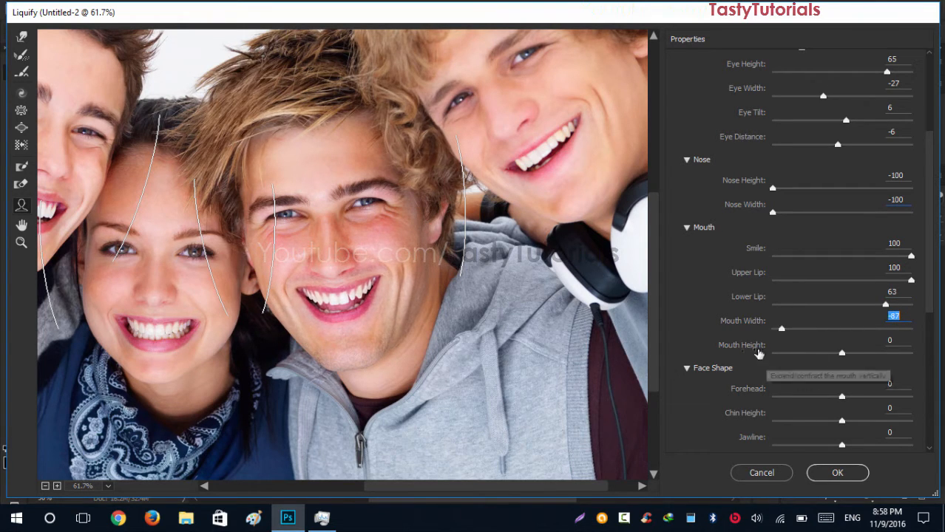
pyautogui.click(840, 356)
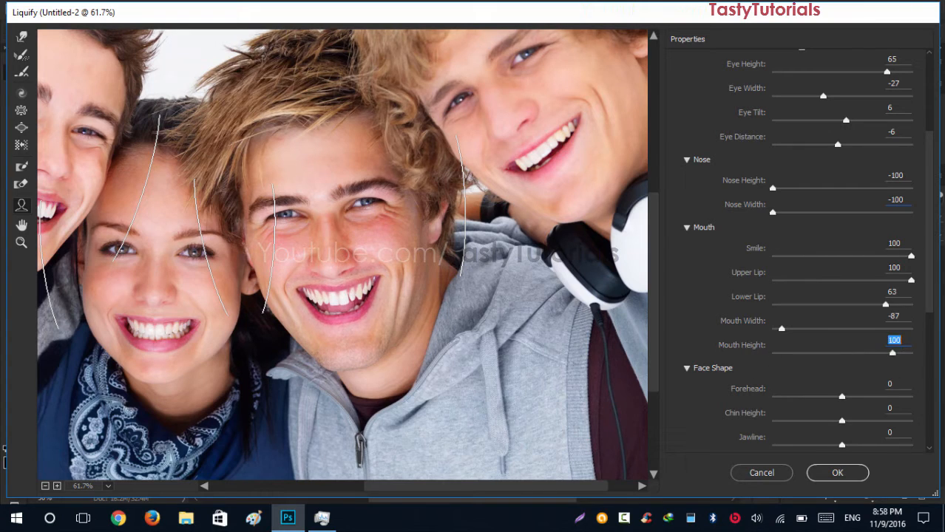
pyautogui.moveTo(841, 354); pyautogui.dragTo(819, 365)
pyautogui.scroll(-3, 798, 355)
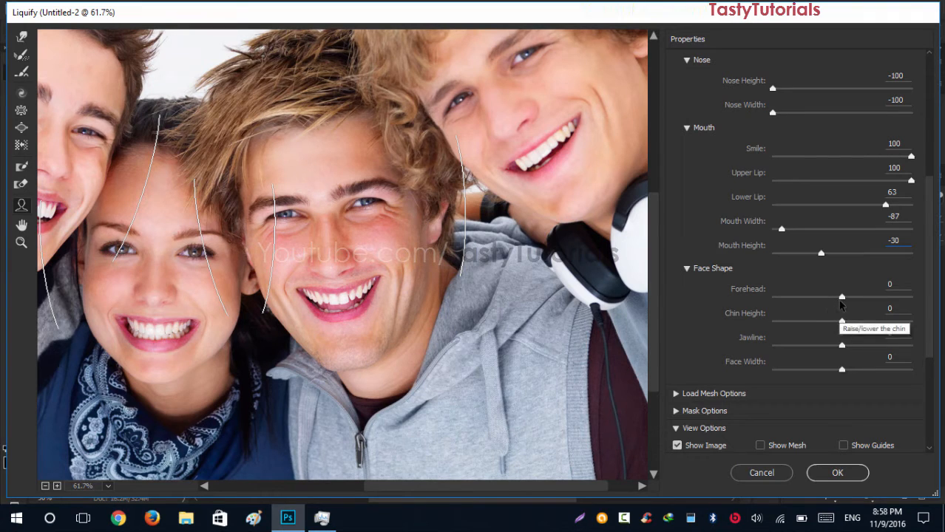
# - Set Face #3's forehead to -100 and chin height to 100
pyautogui.moveTo(841, 297); pyautogui.dragTo(743, 332)
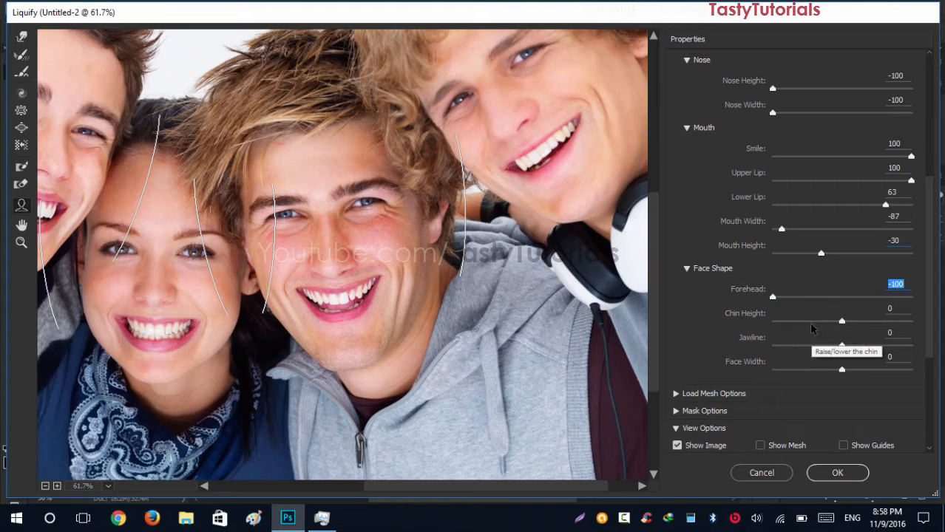
pyautogui.moveTo(842, 323); pyautogui.dragTo(796, 337)
pyautogui.write('100')
pyautogui.press('Return')
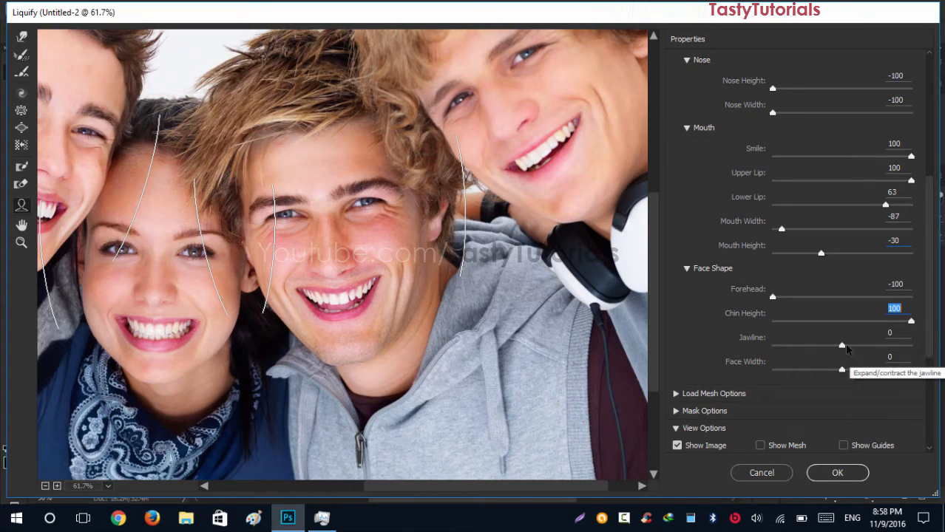
# - Narrow Face #3 by setting the jawline to -100 and the face width to -13
pyautogui.press('Tab')
pyautogui.moveTo(829, 347); pyautogui.dragTo(754, 325)
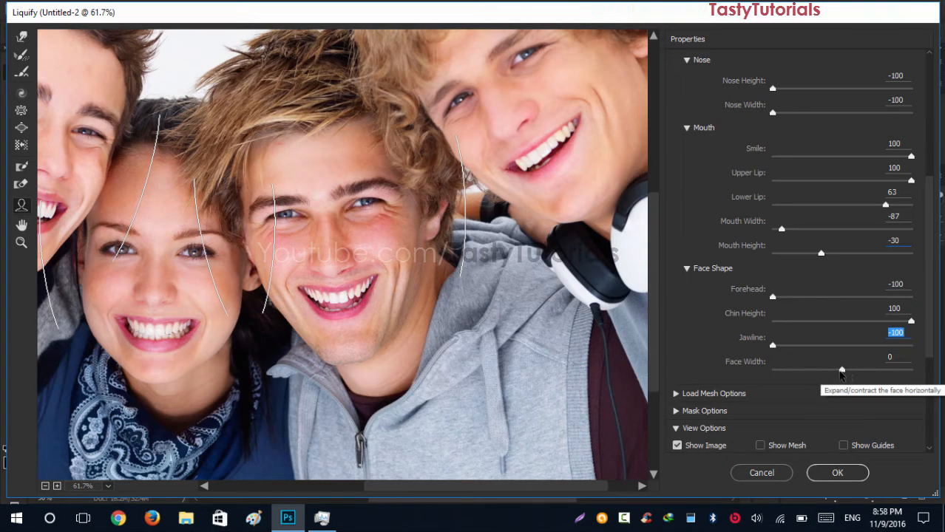
pyautogui.moveTo(843, 369); pyautogui.dragTo(820, 369)
pyautogui.moveTo(738, 372); pyautogui.dragTo(830, 375)
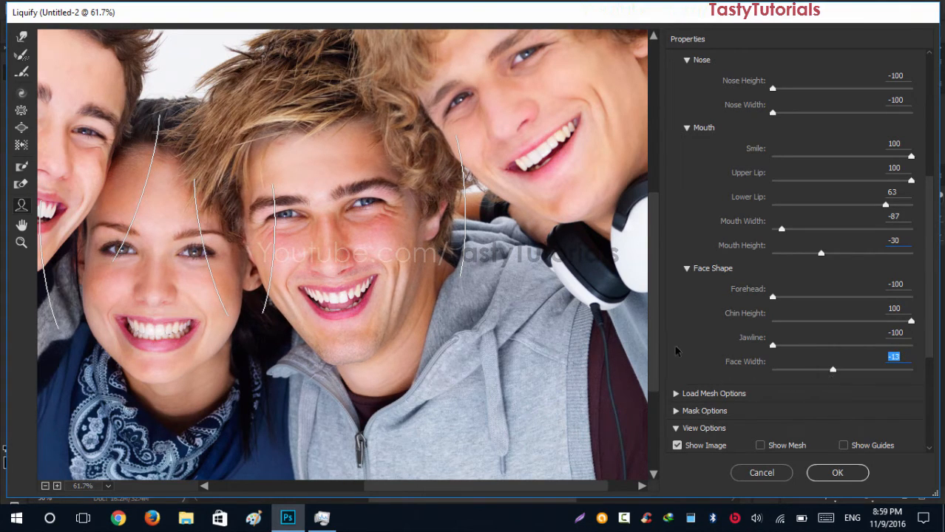
# - Examine the Load Mesh, Mask and View options of the Liquify filter
pyautogui.hotkey('ctrl', '-')
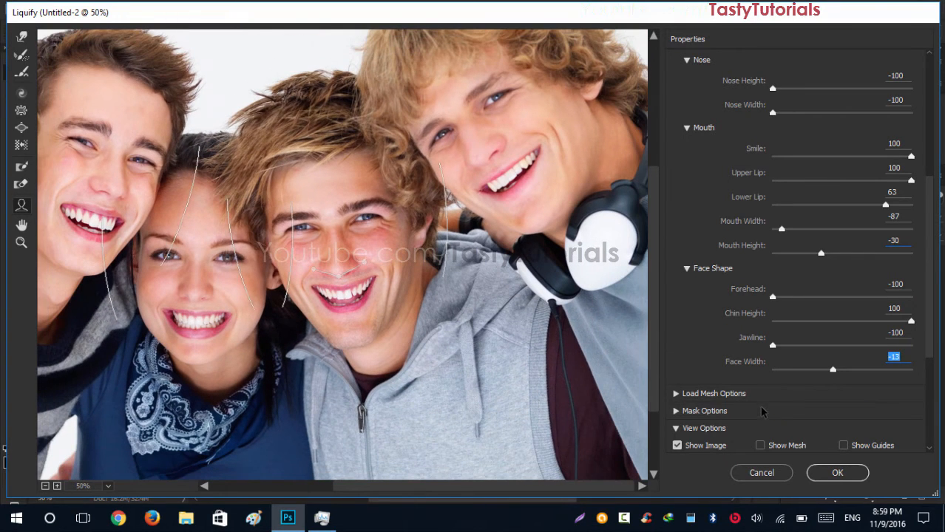
pyautogui.click(674, 428)
pyautogui.scroll(-1, 675, 357)
pyautogui.click(675, 327)
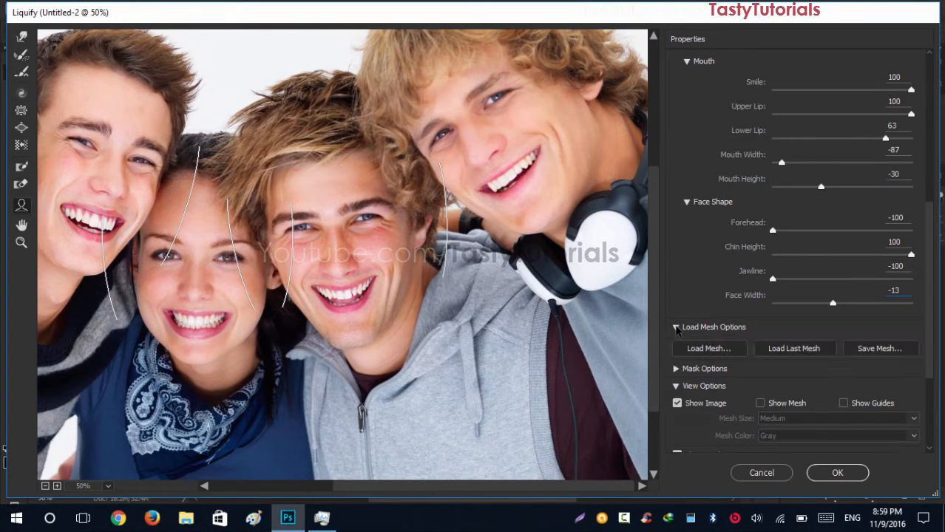
pyautogui.click(676, 327)
pyautogui.click(674, 344)
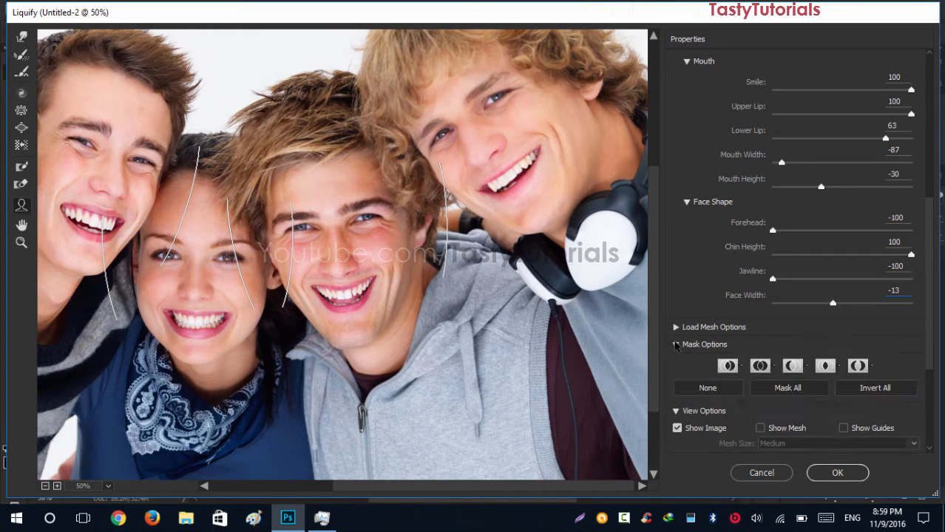
pyautogui.click(675, 345)
pyautogui.scroll(-2, 301, 214)
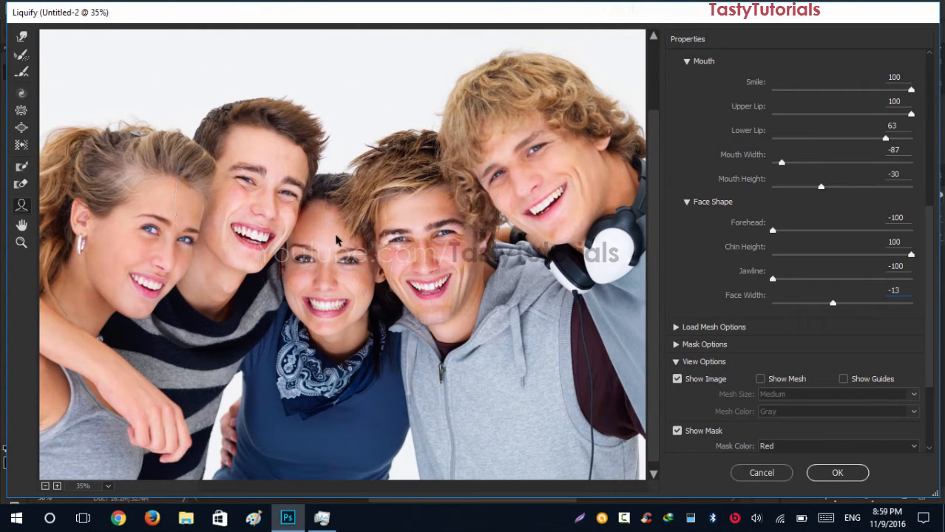
# - Fit the whole group photo in the Liquify preview and apply the filter to Layer 1 copy
pyautogui.moveTo(256, 205)
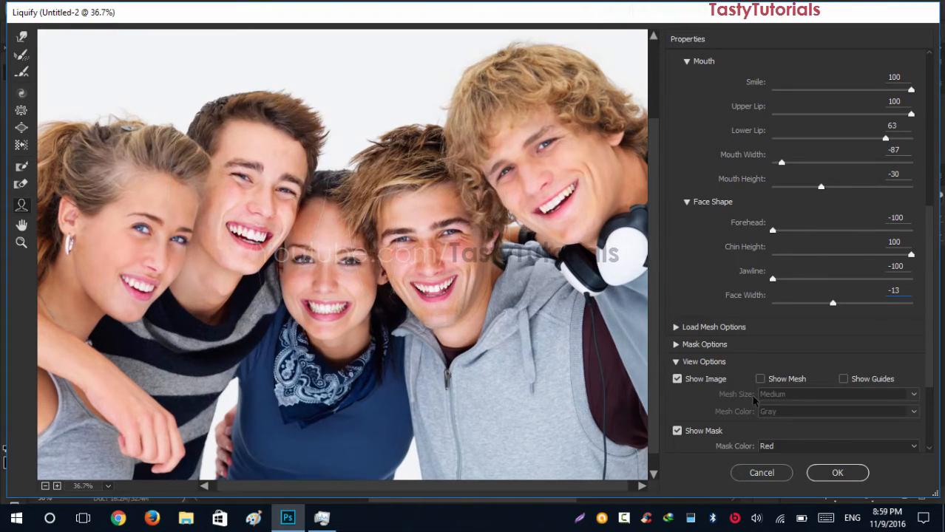
pyautogui.hotkey('ctrl', '0')
pyautogui.click(835, 473)
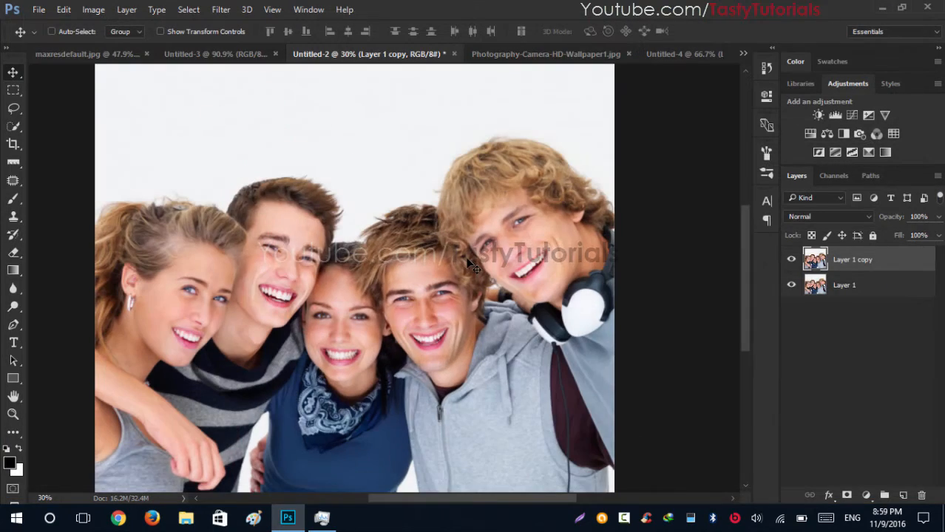
# - Compare the group photo before and after Liquify by toggling the visibility of Layer 1 copy
pyautogui.scroll(-3, 468, 362)
pyautogui.scroll(5, 469, 363)
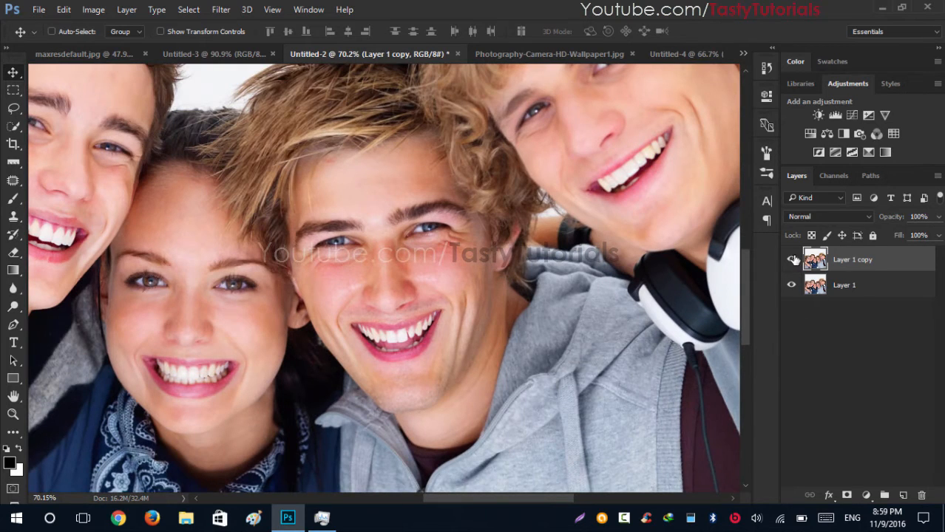
pyautogui.click(790, 260)
pyautogui.click(791, 259)
pyautogui.click(791, 259)
pyautogui.click(789, 260)
pyautogui.click(789, 260)
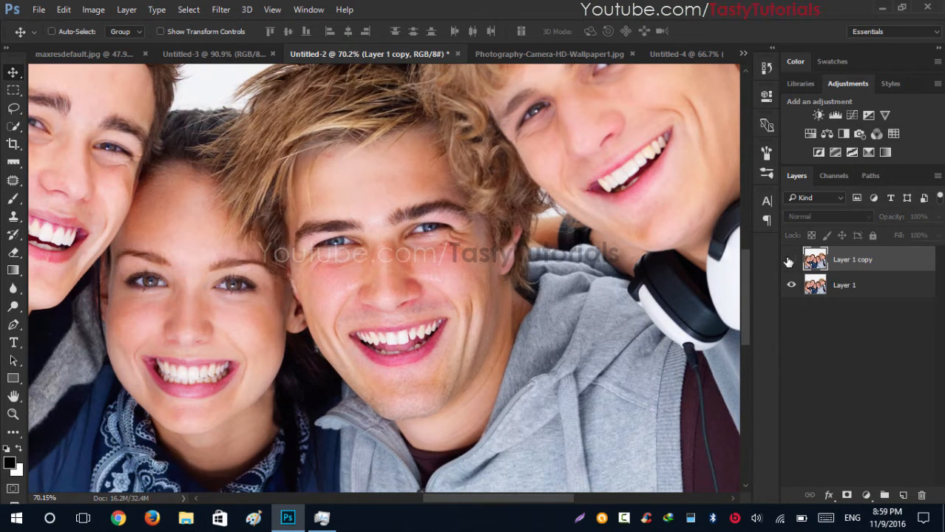
pyautogui.click(789, 260)
pyautogui.scroll(-2, 460, 312)
pyautogui.scroll(-3, 459, 308)
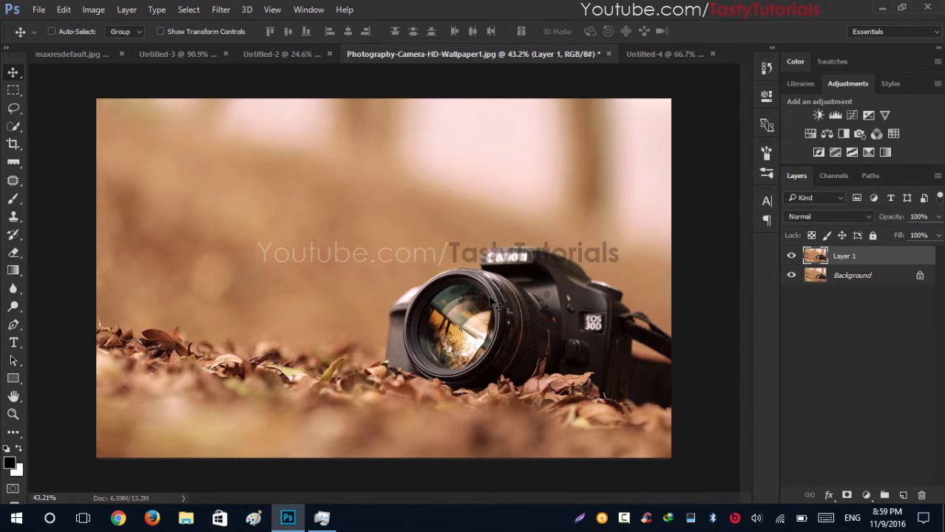
# - Try a counterclockwise rotated crop of the camera photo with Content-Aware off, and undo it
pyautogui.scroll(2, 222, 281)
pyautogui.scroll(-3, 63, 256)
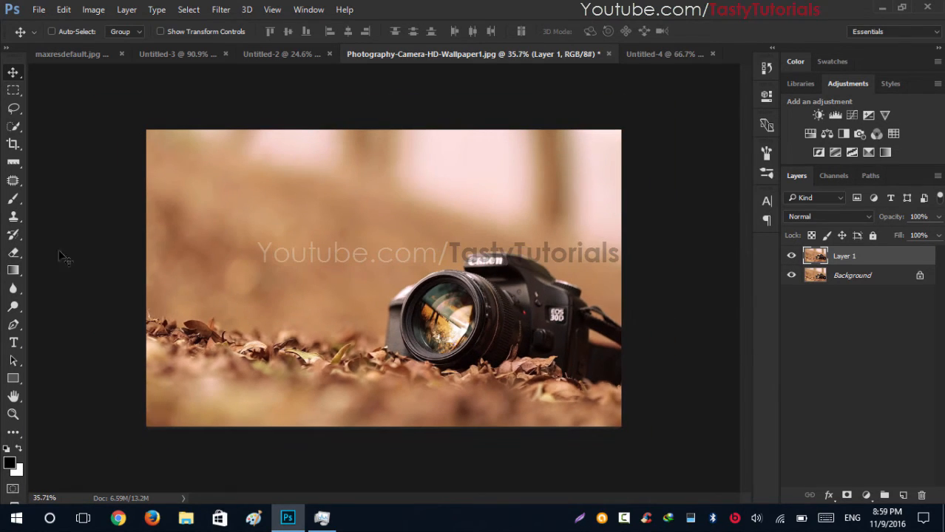
pyautogui.click(13, 143)
pyautogui.click(385, 278)
pyautogui.moveTo(687, 264); pyautogui.dragTo(655, 219)
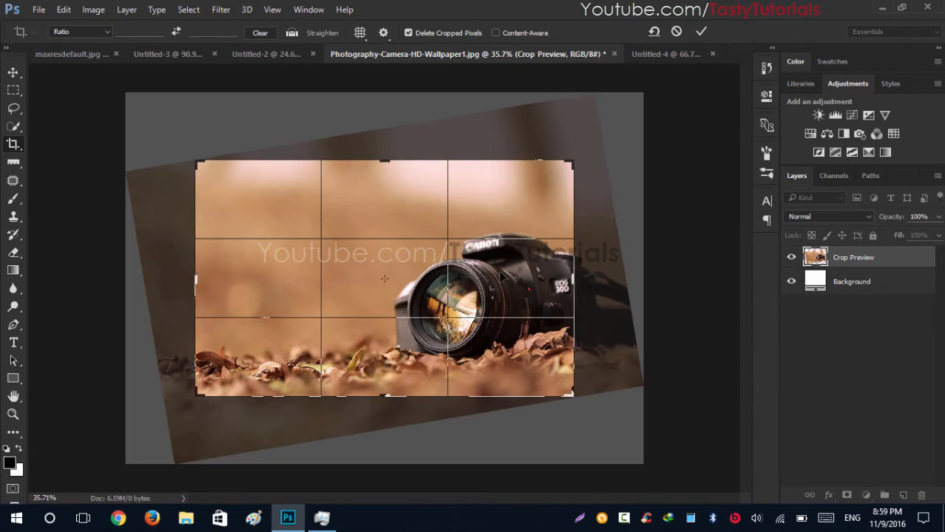
pyautogui.click(706, 31)
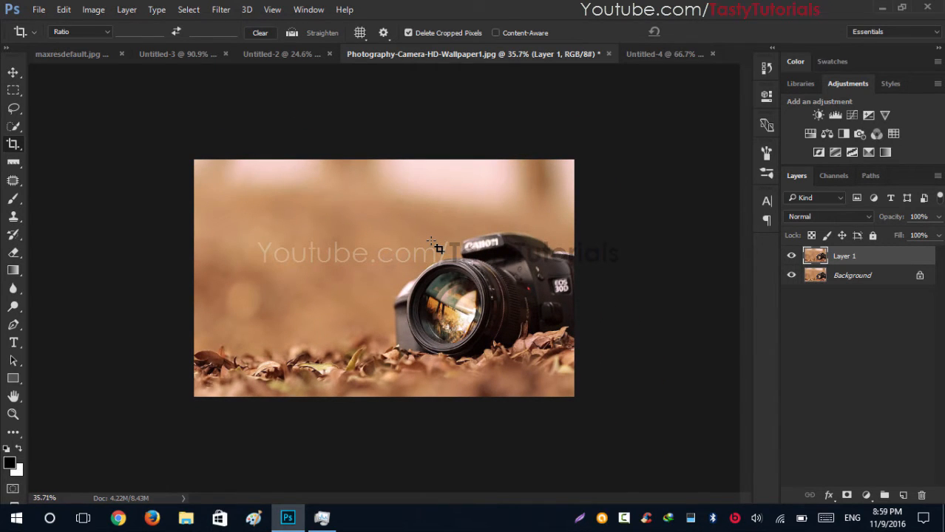
pyautogui.hotkey('ctrl', 'z')
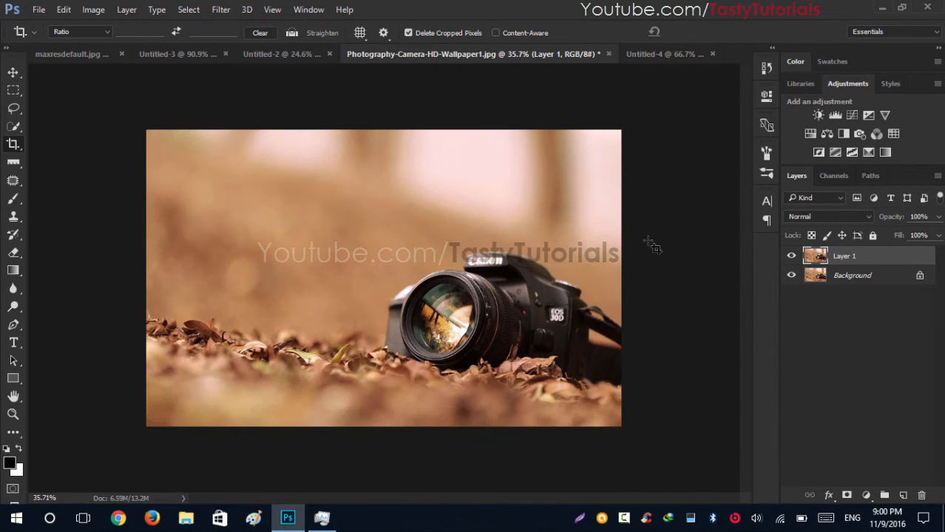
# - Rotate the camera photo slightly counterclockwise with the Crop tool, enable Content-Aware and apply the crop
pyautogui.click(534, 242)
pyautogui.moveTo(684, 188); pyautogui.dragTo(683, 152)
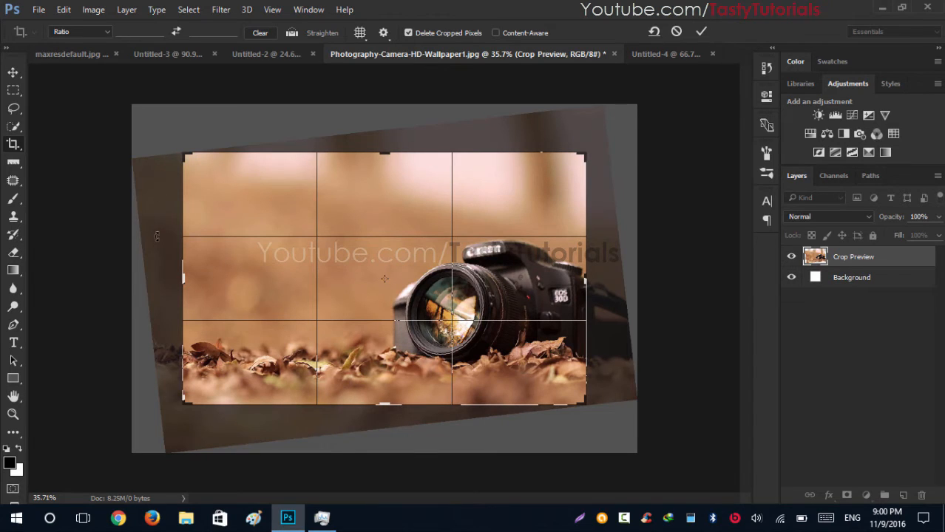
pyautogui.click(495, 33)
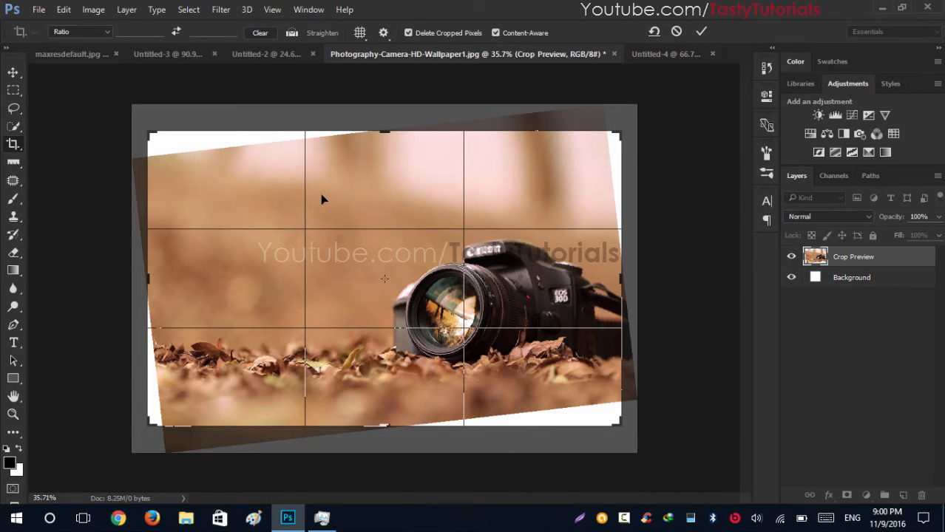
pyautogui.click(701, 32)
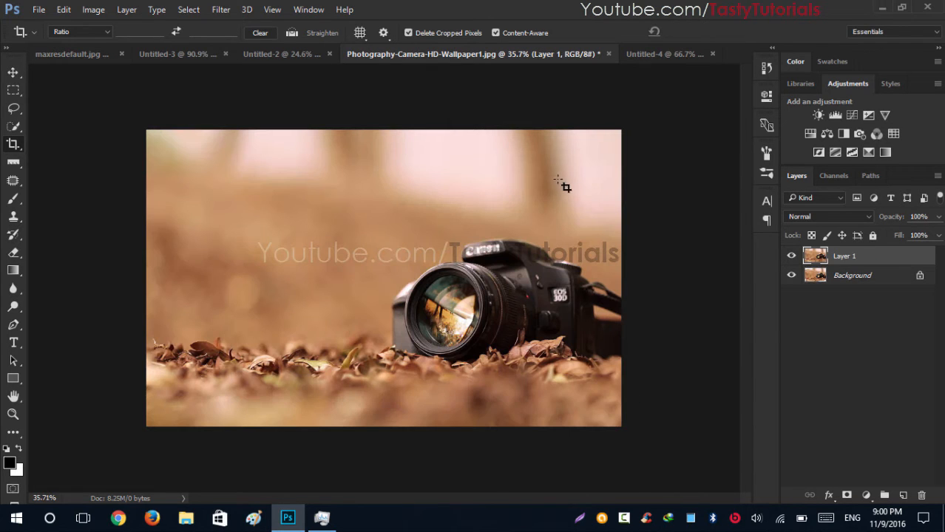
pyautogui.click(12, 74)
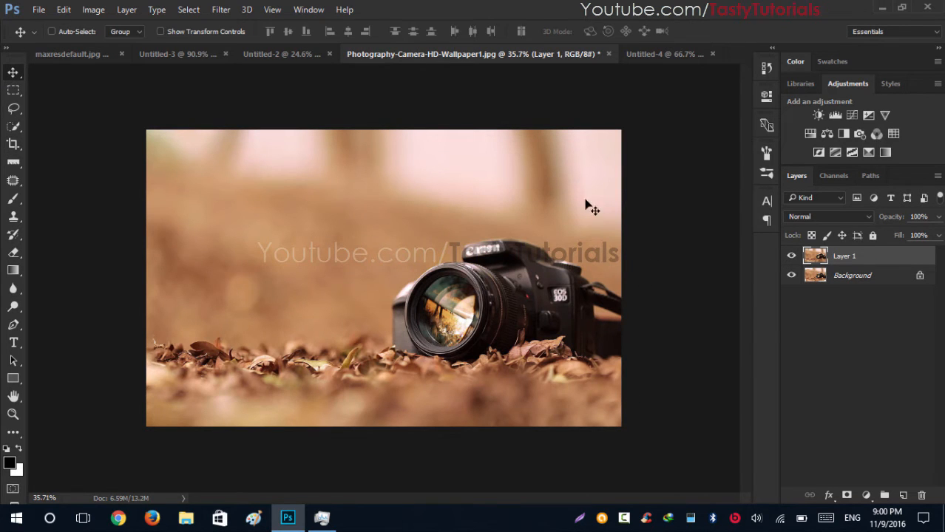
# - Compare the content-aware filled corners with the unfilled Background by toggling the visibility of Layer 1, leaving it visible
pyautogui.scroll(1, 590, 207)
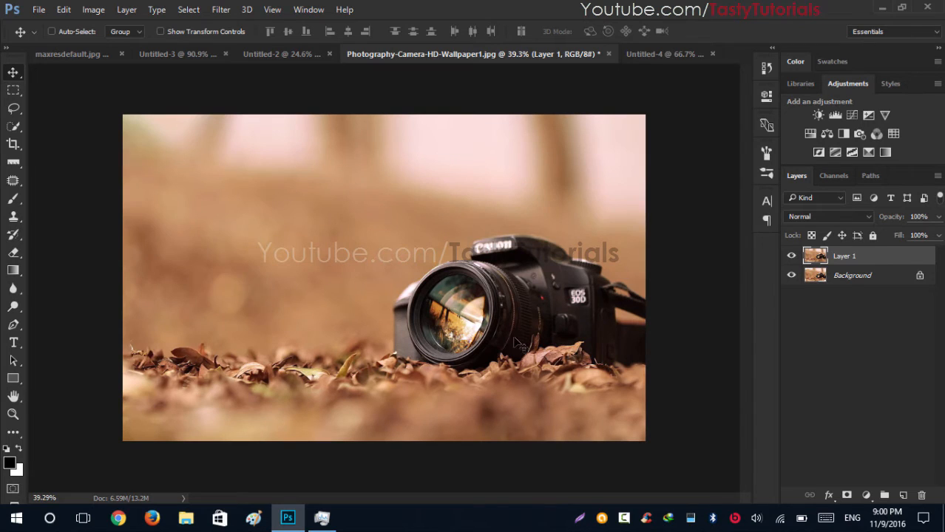
pyautogui.click(793, 258)
pyautogui.click(792, 258)
pyautogui.click(792, 258)
pyautogui.click(793, 258)
pyautogui.click(793, 258)
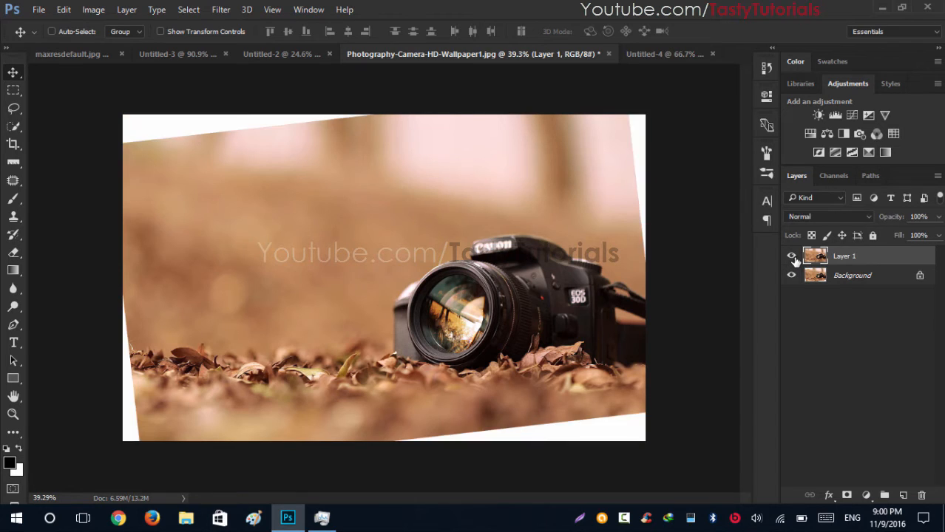
pyautogui.click(792, 258)
pyautogui.click(792, 258)
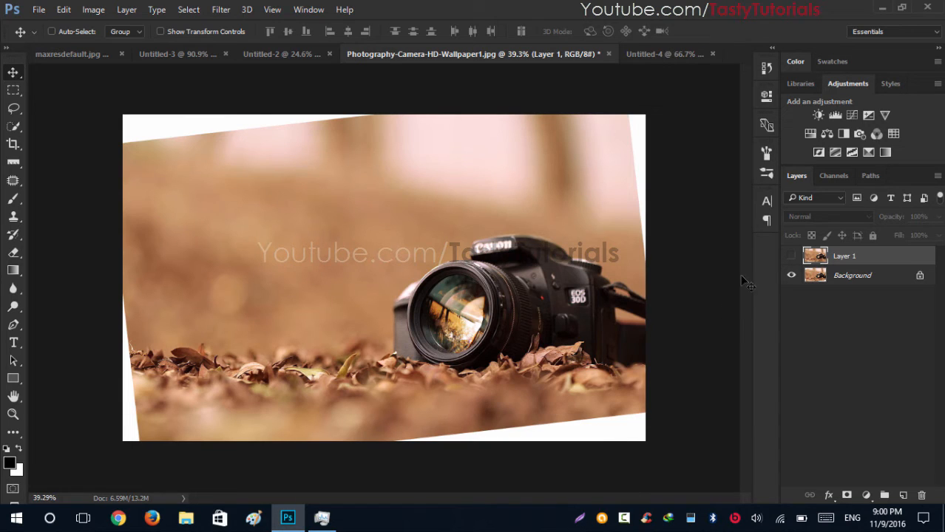
pyautogui.click(791, 256)
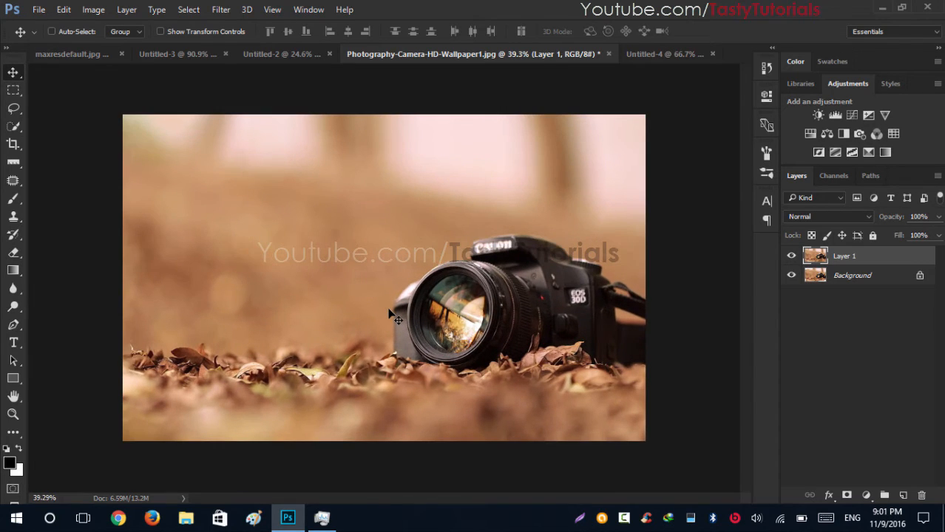
pyautogui.scroll(-1, 392, 314)
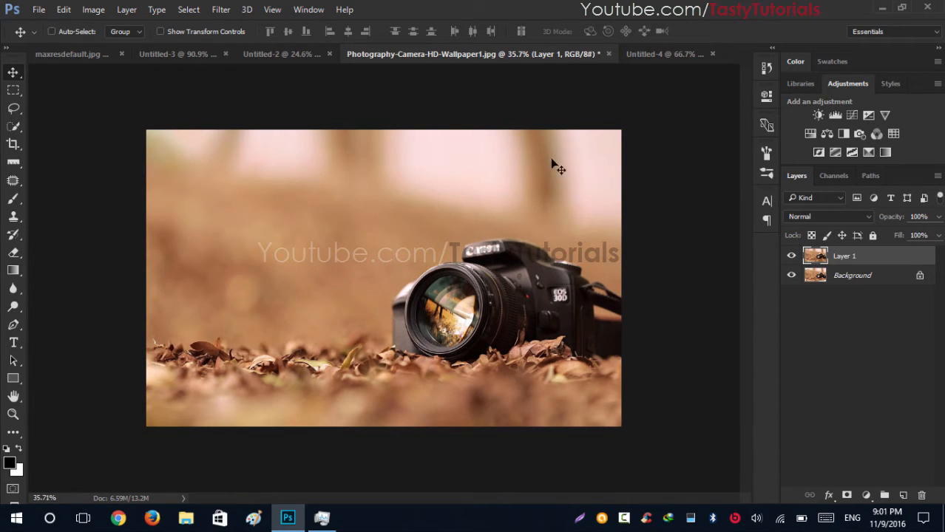
# - In the Untitled-4 document, select the woman and her curly hair with the Quick Selection tool
pyautogui.click(651, 54)
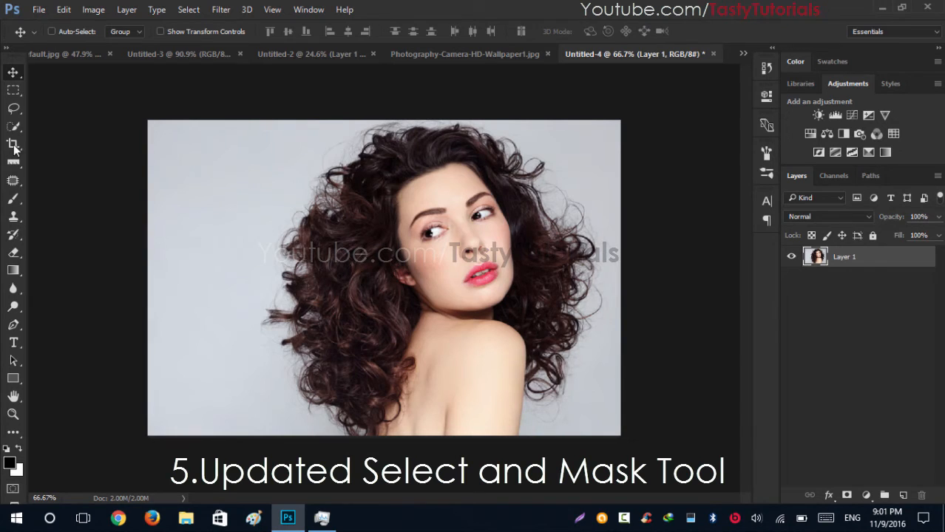
pyautogui.click(13, 108)
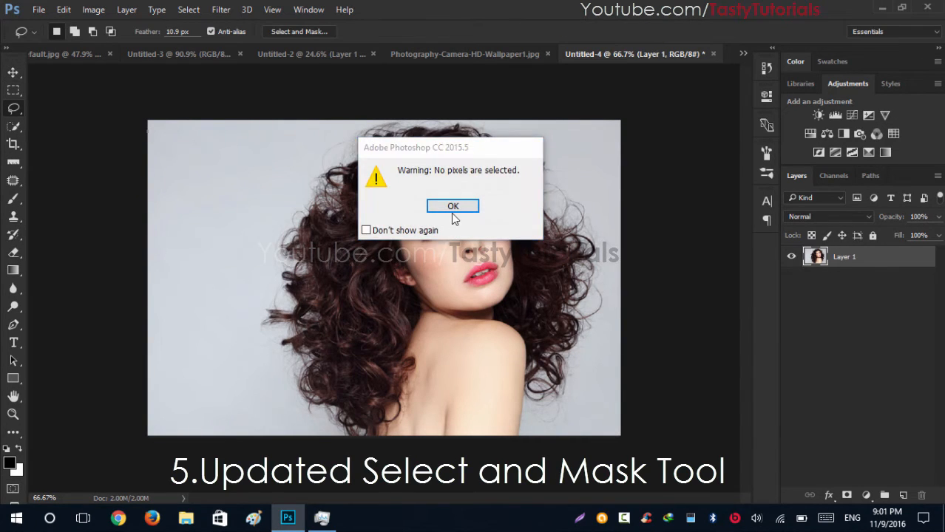
pyautogui.click(454, 210)
pyautogui.press('w')
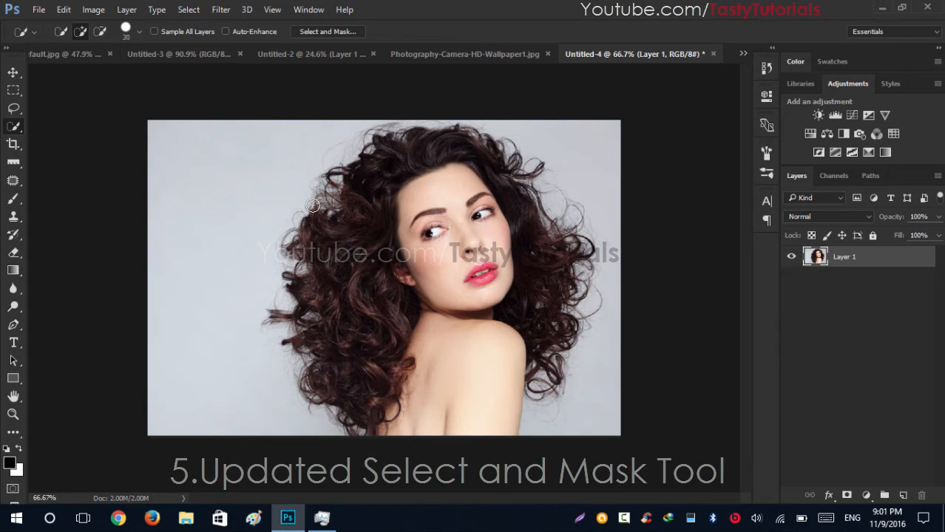
pyautogui.moveTo(386, 169)
pyautogui.mouseDown()
pyautogui.moveTo(383, 300)
pyautogui.moveTo(430, 419)
pyautogui.moveTo(459, 189)
pyautogui.moveTo(513, 237)
pyautogui.moveTo(545, 296)
pyautogui.moveTo(531, 322)
pyautogui.mouseUp()
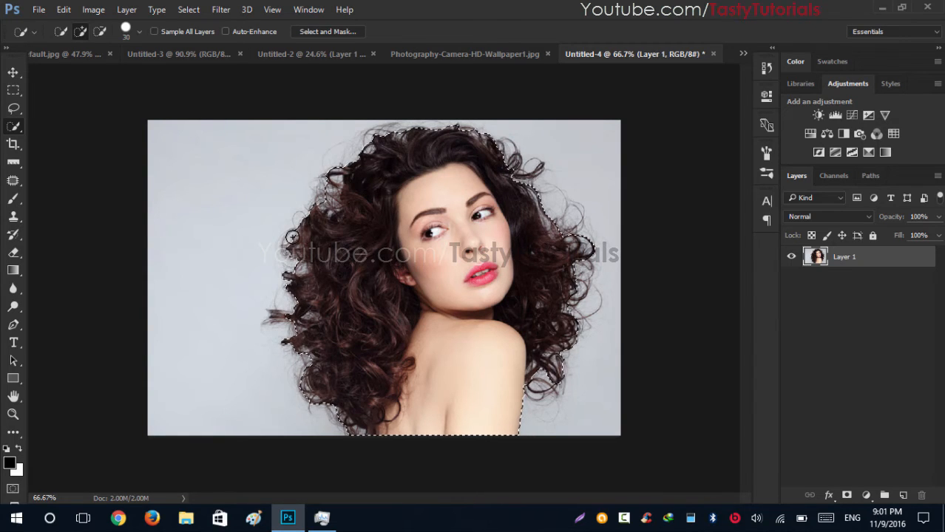
pyautogui.moveTo(507, 176)
pyautogui.mouseDown()
pyautogui.moveTo(541, 172)
pyautogui.moveTo(540, 233)
pyautogui.moveTo(567, 247)
pyautogui.moveTo(561, 346)
pyautogui.moveTo(548, 353)
pyautogui.moveTo(546, 381)
pyautogui.mouseUp()
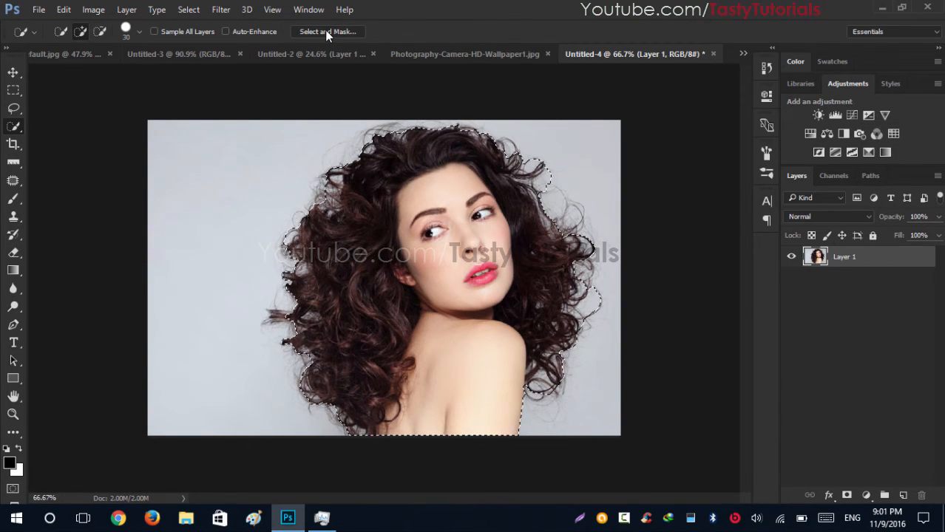
pyautogui.hotkey('ctrl', '+')
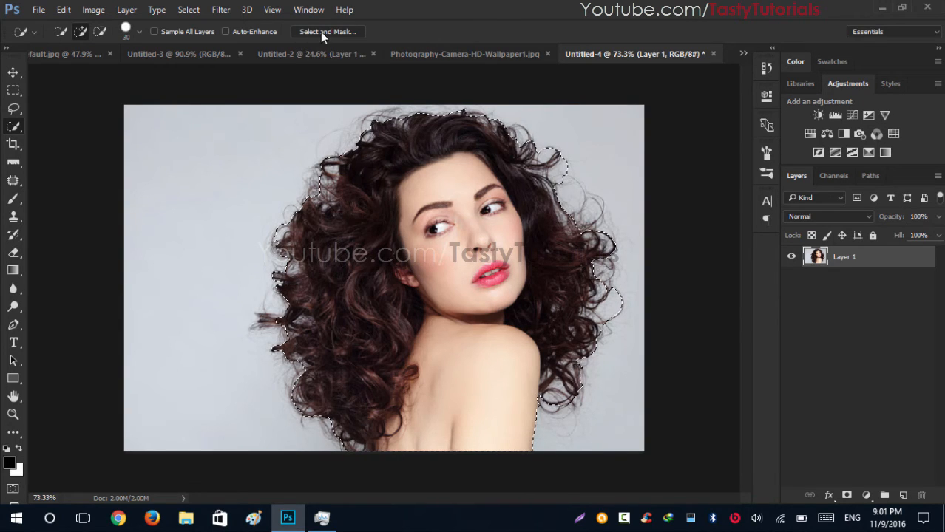
# - Open the woman's selection in Select and Mask and review the available view modes, keeping Onion Skin
pyautogui.click(324, 31)
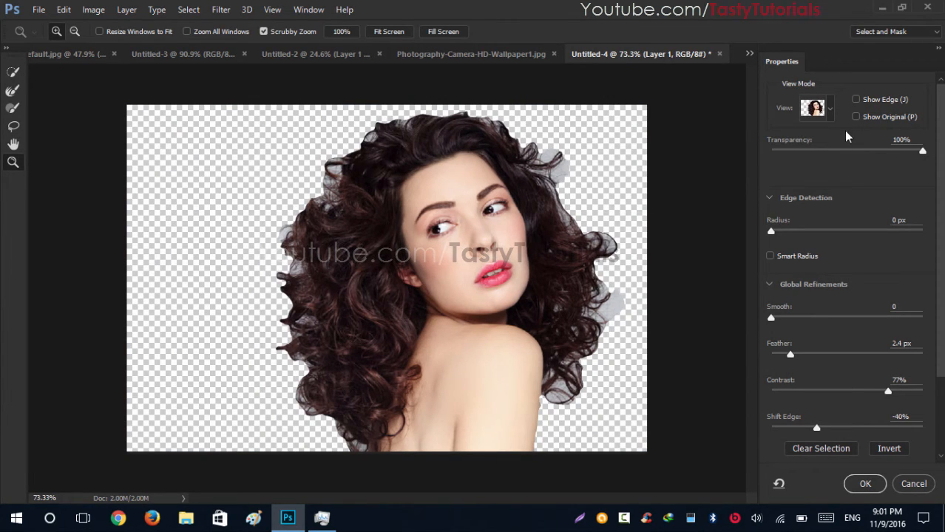
pyautogui.click(830, 109)
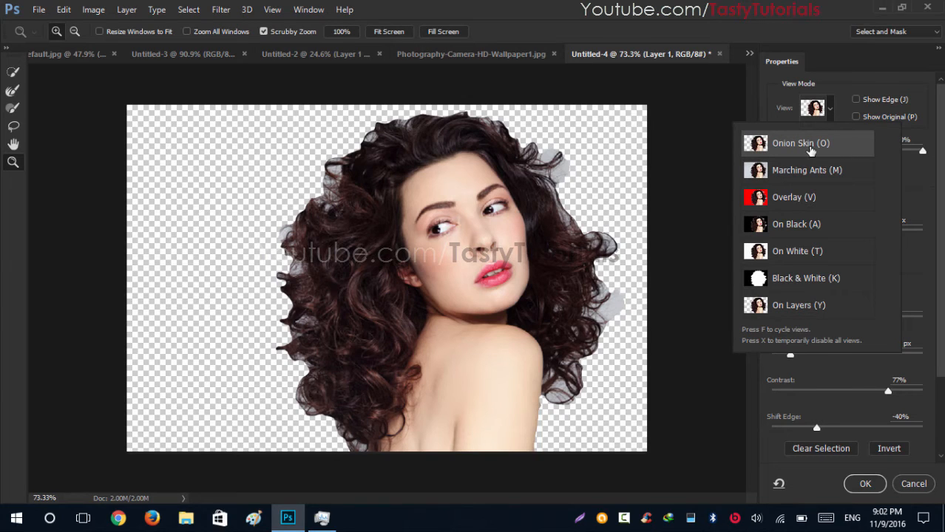
pyautogui.click(769, 87)
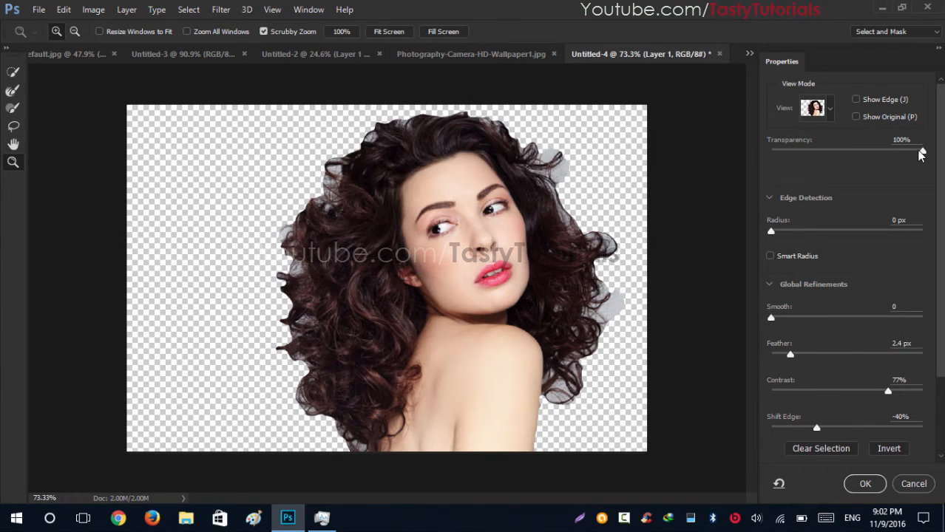
# - Compare the cutout with the original photo by varying the Onion Skin transparency between 2% and 100%, leaving it at 100%
pyautogui.moveTo(920, 154); pyautogui.dragTo(756, 155)
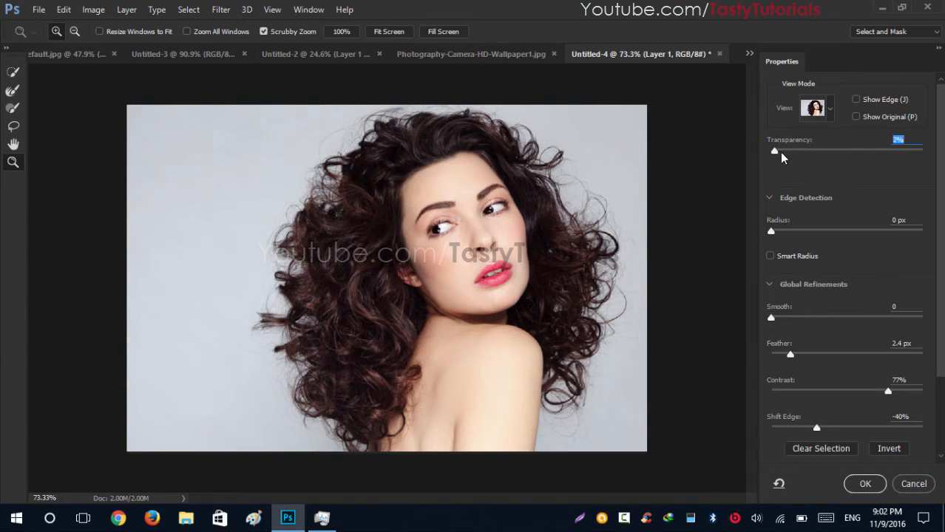
pyautogui.moveTo(782, 158); pyautogui.dragTo(930, 149)
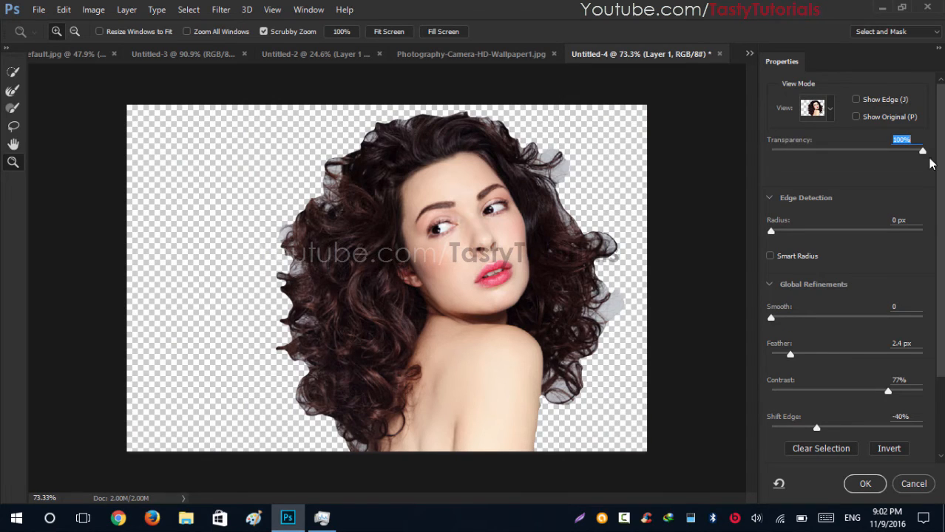
pyautogui.moveTo(922, 153); pyautogui.dragTo(938, 168)
pyautogui.click(829, 111)
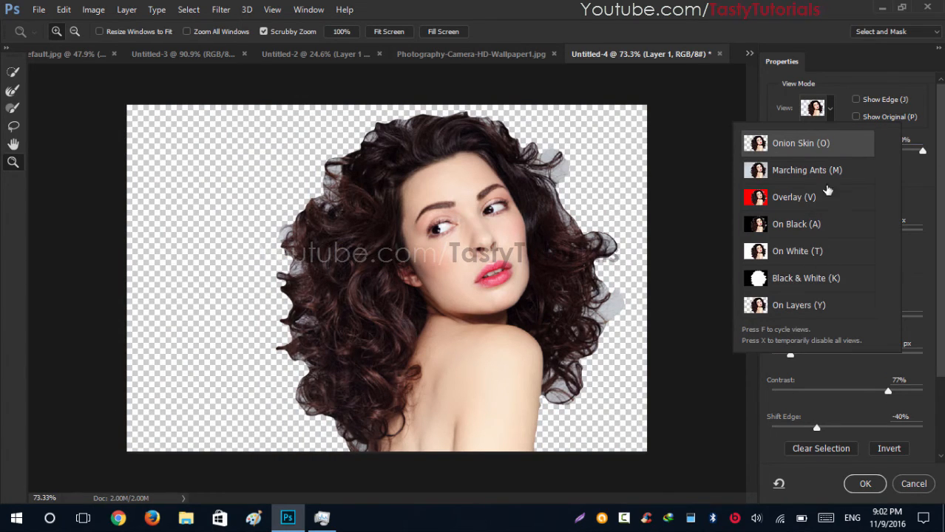
pyautogui.click(911, 187)
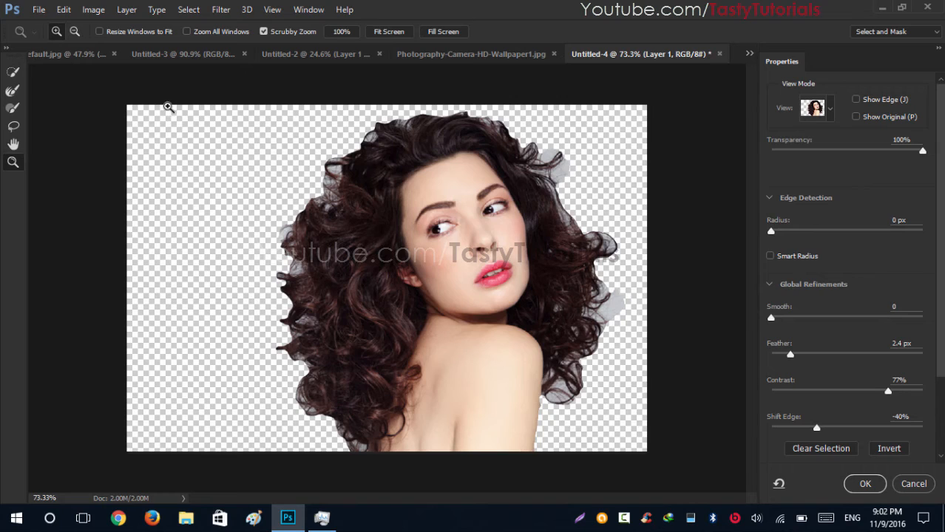
# - Paint along the left edge of the woman's hair with the Refine Edge Brush at size 45
pyautogui.click(13, 72)
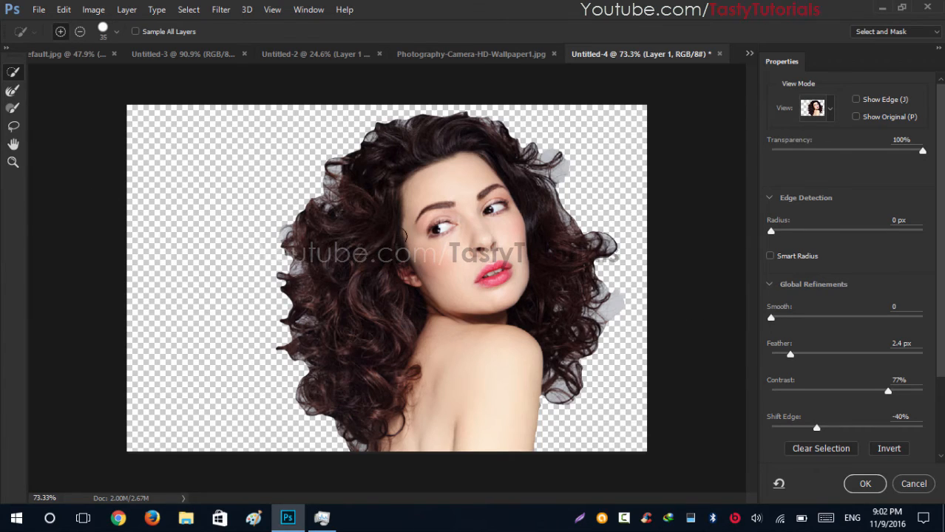
pyautogui.click(13, 90)
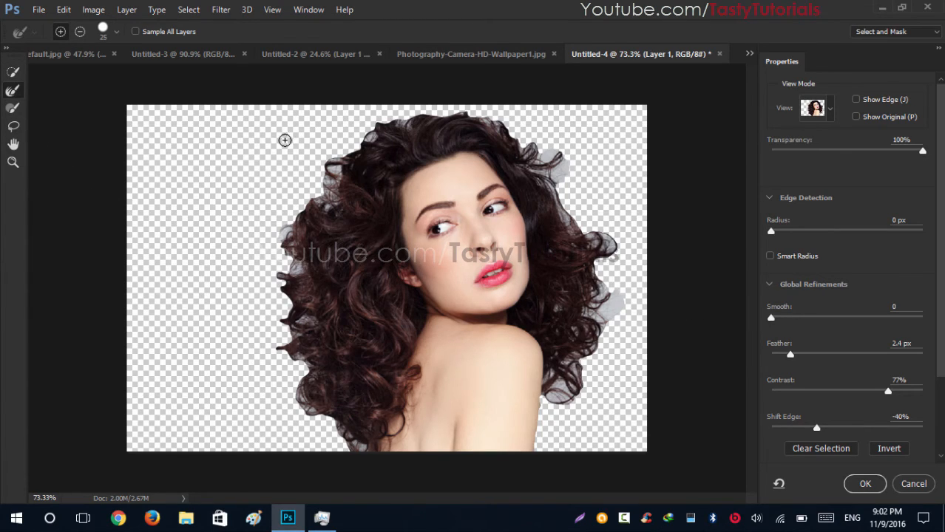
pyautogui.press(']')
pyautogui.moveTo(334, 168)
pyautogui.mouseDown()
pyautogui.moveTo(283, 235)
pyautogui.moveTo(293, 408)
pyautogui.mouseUp()
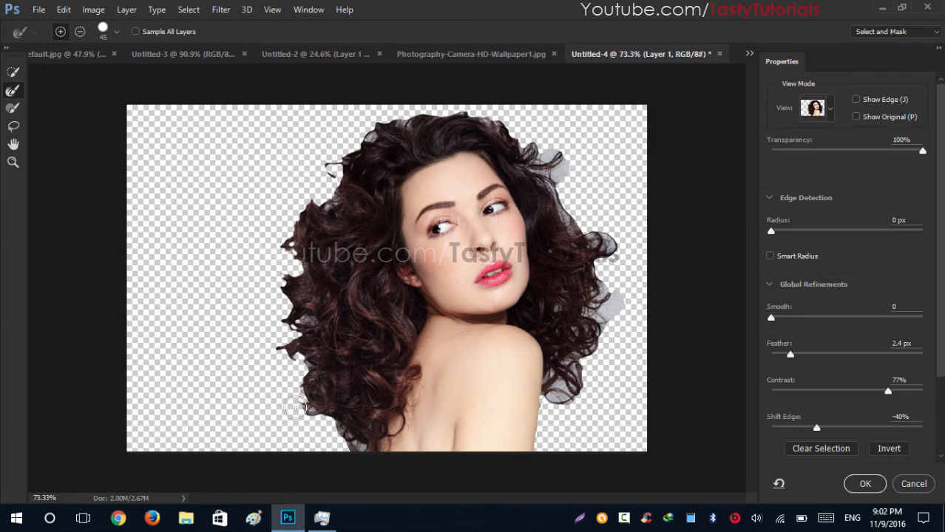
# - Reset the global refinements to Contrast 0%, Feather 0.0 px and Shift Edge 0%
pyautogui.hotkey('ctrl', '+')
pyautogui.hotkey('ctrl', '+')
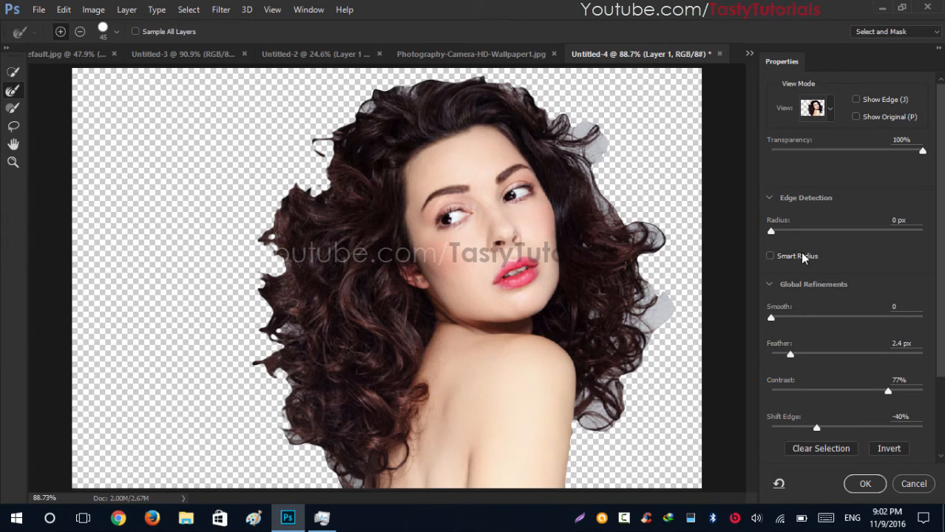
pyautogui.moveTo(879, 398); pyautogui.dragTo(761, 408)
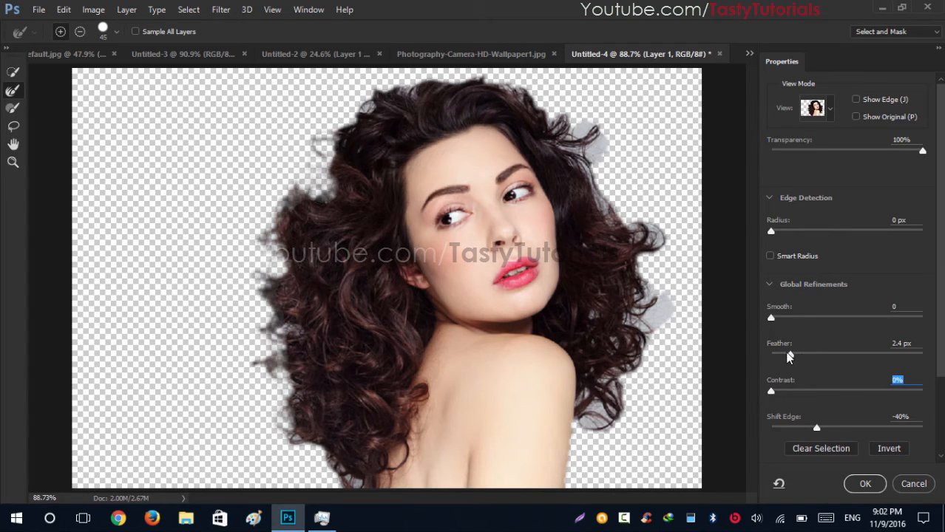
pyautogui.moveTo(787, 359); pyautogui.dragTo(751, 364)
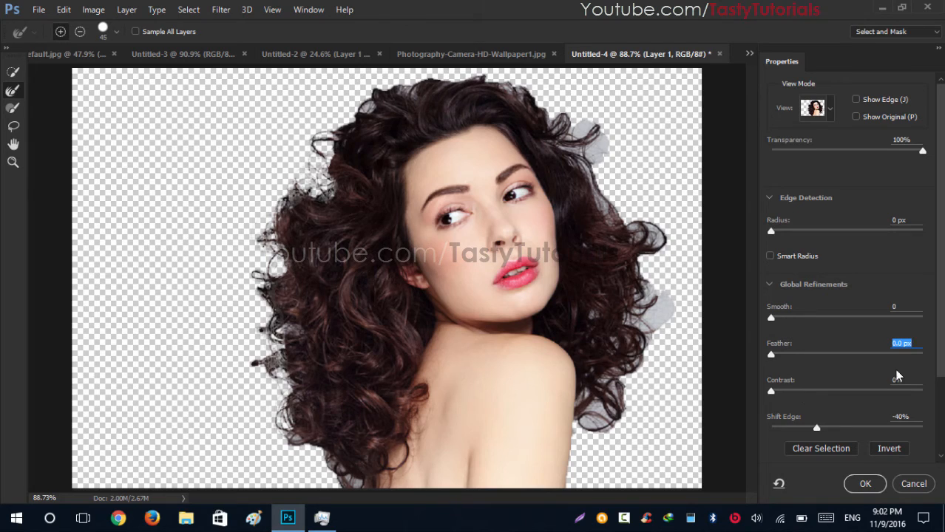
pyautogui.moveTo(814, 435); pyautogui.dragTo(863, 432)
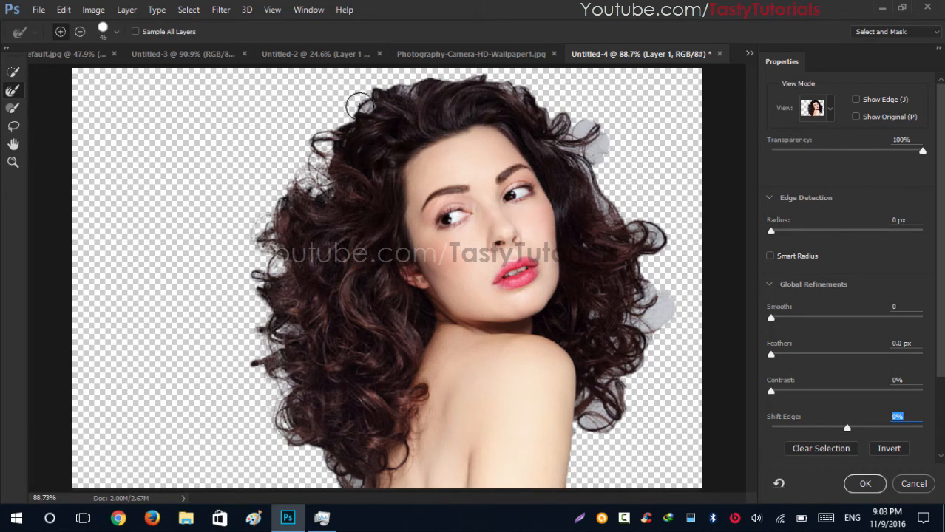
# - Paint around the whole outline of the curly hair with the Refine Edge Brush to recover the fine strands
pyautogui.moveTo(374, 97)
pyautogui.mouseDown()
pyautogui.moveTo(442, 77)
pyautogui.moveTo(501, 82)
pyautogui.moveTo(549, 94)
pyautogui.moveTo(545, 106)
pyautogui.moveTo(598, 143)
pyautogui.moveTo(598, 154)
pyautogui.moveTo(577, 152)
pyautogui.moveTo(599, 164)
pyautogui.moveTo(599, 191)
pyautogui.moveTo(617, 220)
pyautogui.moveTo(654, 229)
pyautogui.moveTo(658, 242)
pyautogui.moveTo(640, 244)
pyautogui.moveTo(632, 275)
pyautogui.moveTo(666, 313)
pyautogui.moveTo(647, 326)
pyautogui.moveTo(604, 320)
pyautogui.moveTo(633, 358)
pyautogui.moveTo(621, 368)
pyautogui.moveTo(623, 395)
pyautogui.moveTo(594, 411)
pyautogui.moveTo(598, 427)
pyautogui.moveTo(587, 416)
pyautogui.moveTo(584, 443)
pyautogui.moveTo(596, 447)
pyautogui.moveTo(632, 416)
pyautogui.mouseUp()
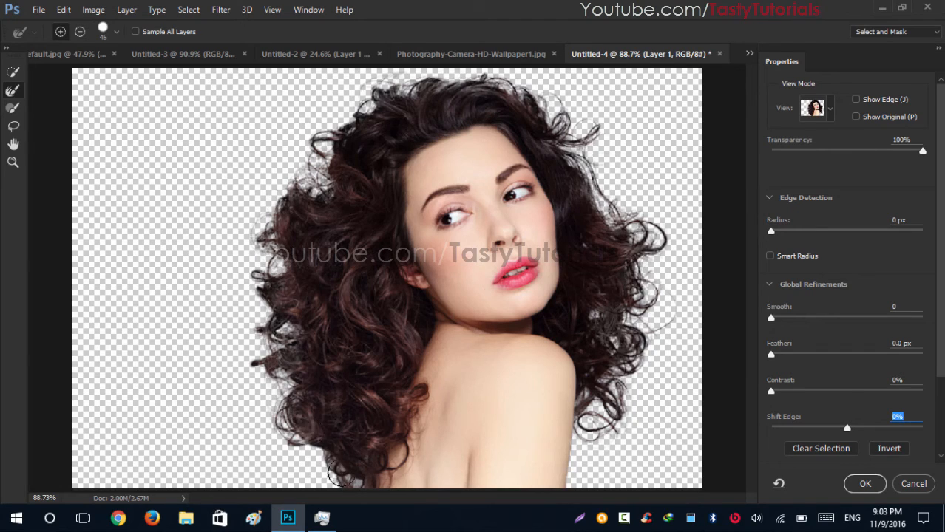
pyautogui.moveTo(298, 410)
pyautogui.mouseDown()
pyautogui.moveTo(262, 366)
pyautogui.moveTo(249, 232)
pyautogui.moveTo(333, 123)
pyautogui.moveTo(377, 85)
pyautogui.moveTo(413, 80)
pyautogui.moveTo(322, 142)
pyautogui.moveTo(271, 202)
pyautogui.moveTo(280, 313)
pyautogui.moveTo(265, 169)
pyautogui.moveTo(315, 159)
pyautogui.moveTo(256, 253)
pyautogui.moveTo(297, 183)
pyautogui.moveTo(465, 110)
pyautogui.moveTo(408, 92)
pyautogui.mouseUp()
pyautogui.moveTo(361, 120)
pyautogui.mouseDown()
pyautogui.moveTo(266, 245)
pyautogui.moveTo(221, 208)
pyautogui.moveTo(367, 132)
pyautogui.moveTo(338, 171)
pyautogui.moveTo(294, 270)
pyautogui.moveTo(302, 197)
pyautogui.moveTo(276, 220)
pyautogui.moveTo(226, 347)
pyautogui.moveTo(297, 389)
pyautogui.mouseUp()
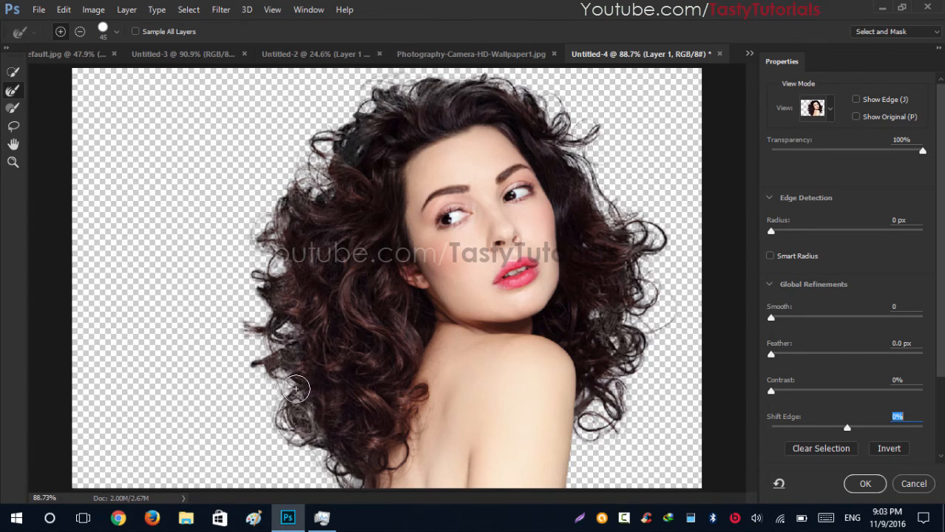
pyautogui.moveTo(596, 385)
pyautogui.mouseDown()
pyautogui.moveTo(586, 425)
pyautogui.moveTo(613, 394)
pyautogui.moveTo(597, 360)
pyautogui.moveTo(601, 330)
pyautogui.moveTo(628, 305)
pyautogui.moveTo(631, 275)
pyautogui.moveTo(596, 145)
pyautogui.moveTo(573, 127)
pyautogui.mouseUp()
pyautogui.moveTo(532, 103)
pyautogui.mouseDown()
pyautogui.moveTo(419, 89)
pyautogui.moveTo(256, 135)
pyautogui.moveTo(281, 240)
pyautogui.moveTo(308, 272)
pyautogui.mouseUp()
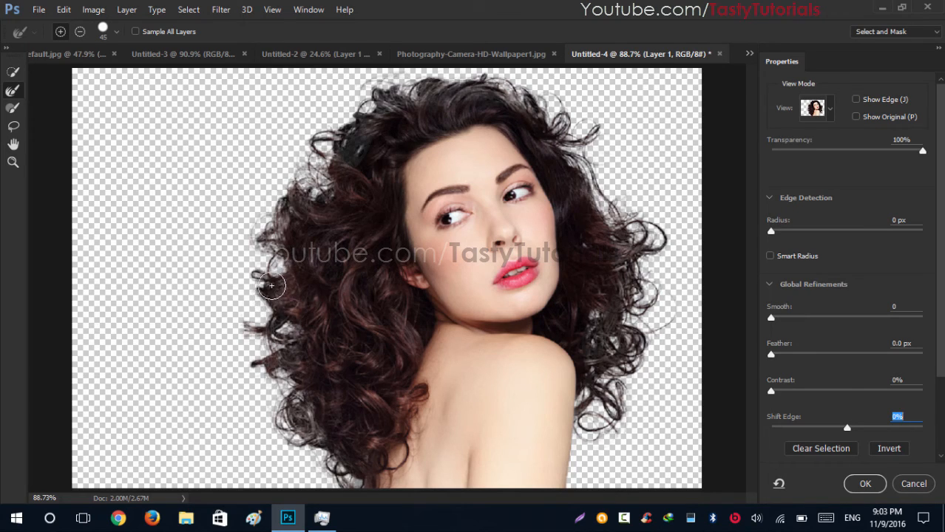
# - Refine the loose strands on the left side of the hair up close with the Refine Edge Brush
pyautogui.click(12, 163)
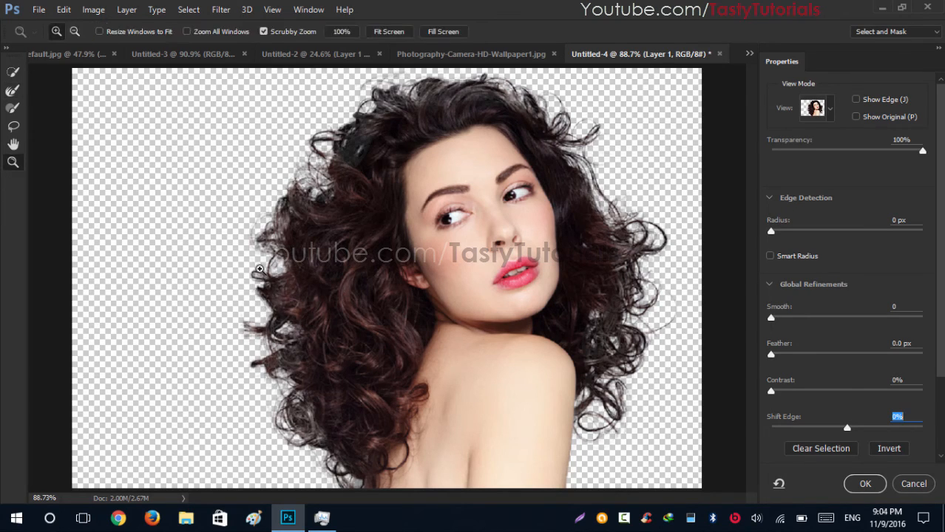
pyautogui.moveTo(260, 294); pyautogui.dragTo(344, 316)
pyautogui.hotkey('ctrl', '-')
pyautogui.press('r')
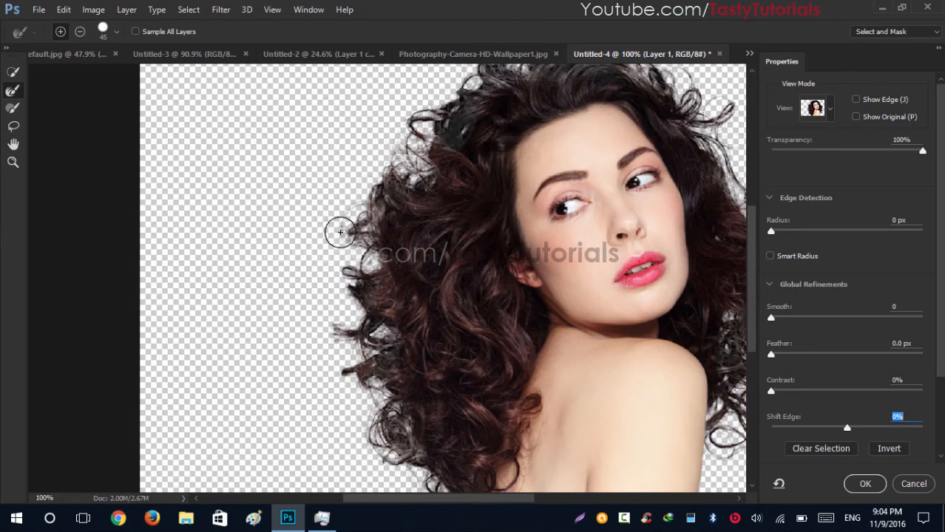
pyautogui.moveTo(354, 252)
pyautogui.mouseDown()
pyautogui.moveTo(358, 202)
pyautogui.moveTo(342, 314)
pyautogui.moveTo(351, 343)
pyautogui.moveTo(373, 256)
pyautogui.moveTo(326, 227)
pyautogui.moveTo(362, 228)
pyautogui.mouseUp()
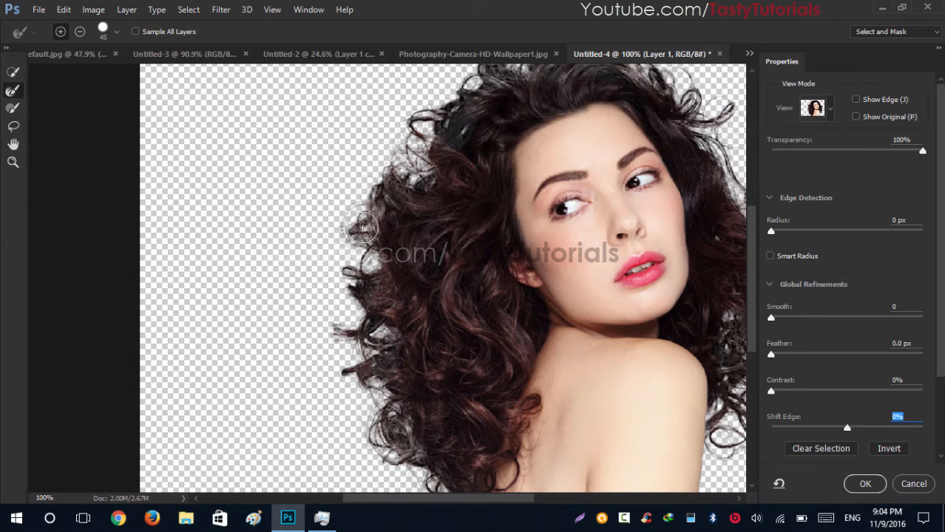
# - Add the missing left-side hair strands with the Quick Selection tool and subtract the excess background around them
pyautogui.click(17, 77)
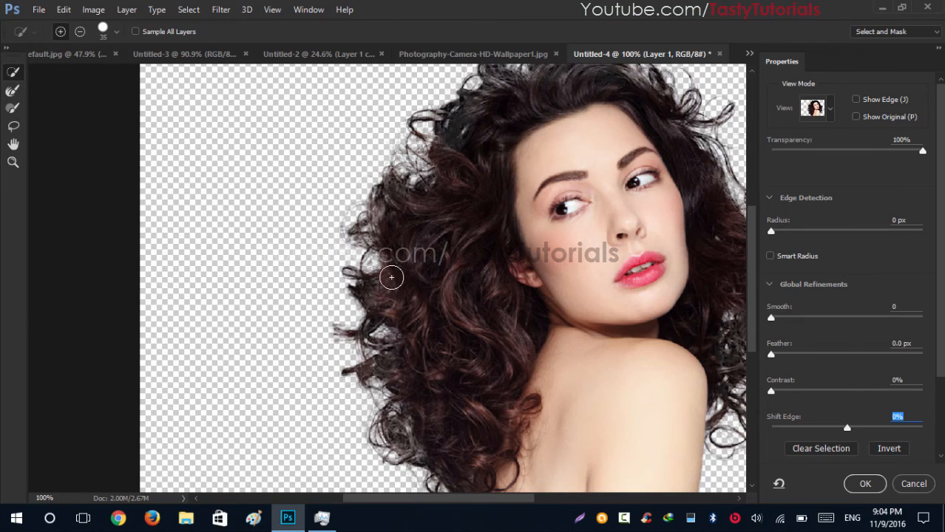
pyautogui.moveTo(359, 229)
pyautogui.mouseDown()
pyautogui.moveTo(350, 257)
pyautogui.moveTo(349, 234)
pyautogui.moveTo(335, 234)
pyautogui.moveTo(349, 374)
pyautogui.mouseUp()
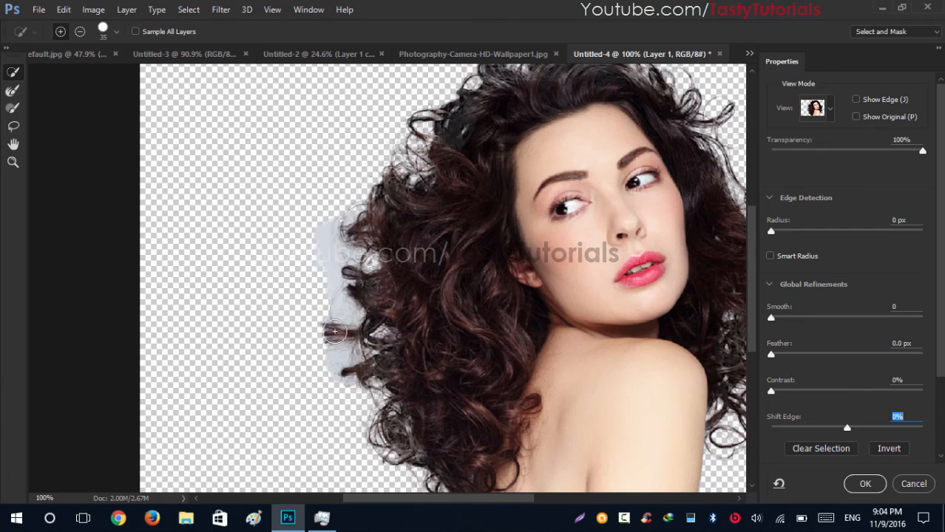
pyautogui.press('alt')
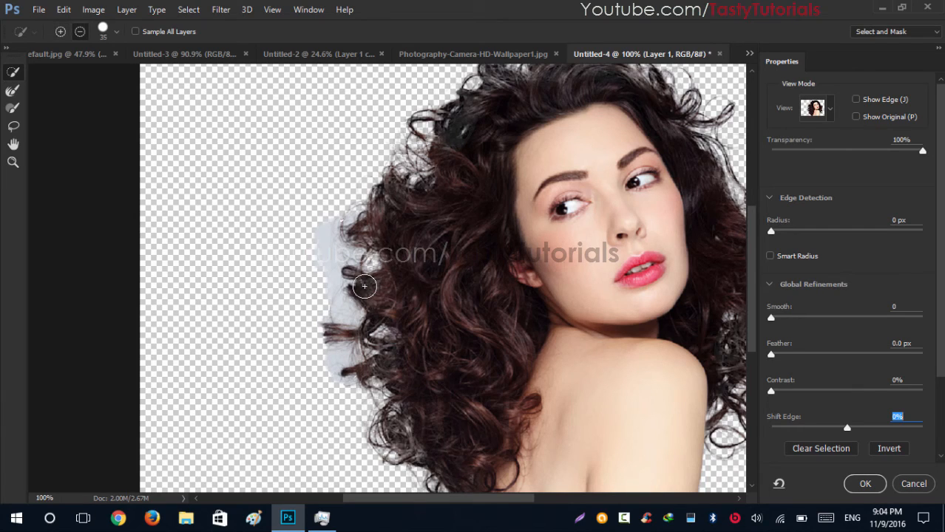
pyautogui.moveTo(316, 274)
pyautogui.mouseDown()
pyautogui.moveTo(337, 229)
pyautogui.moveTo(325, 280)
pyautogui.moveTo(336, 301)
pyautogui.moveTo(297, 312)
pyautogui.moveTo(286, 334)
pyautogui.moveTo(333, 357)
pyautogui.moveTo(266, 382)
pyautogui.mouseUp()
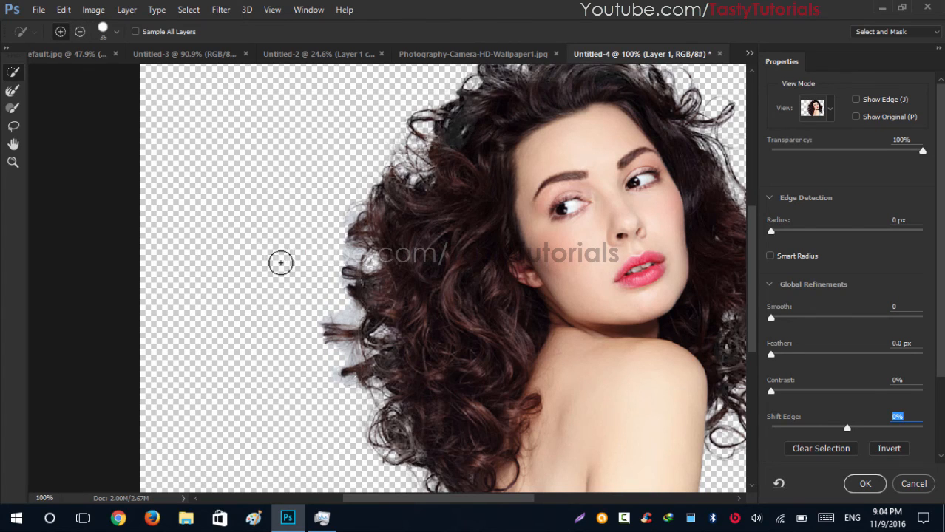
pyautogui.press('alt')
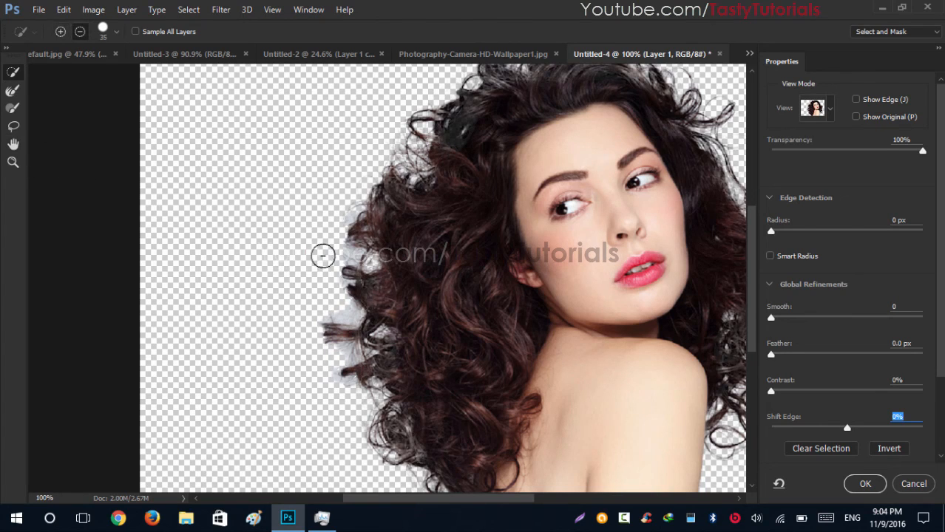
# - Brush over the newly added left-side strands with the Refine Edge Brush to remove the remaining grey background
pyautogui.press('r')
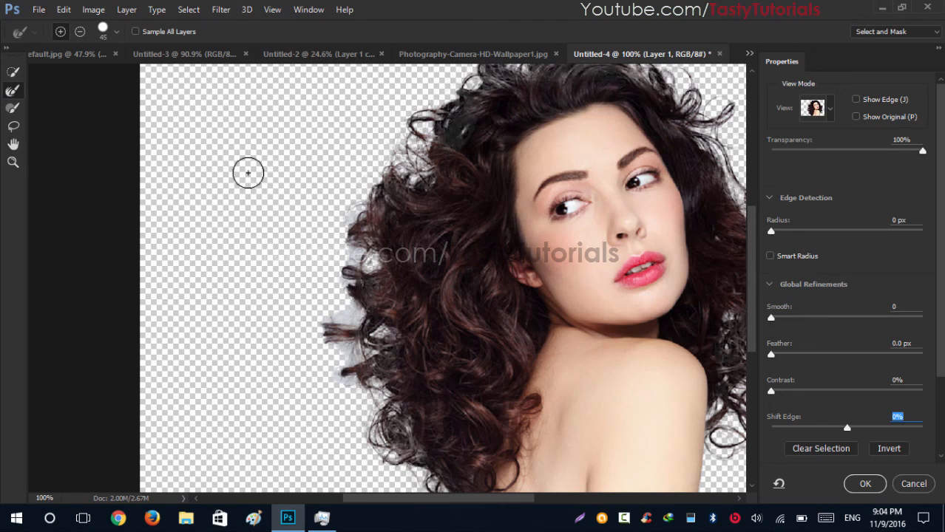
pyautogui.moveTo(362, 199)
pyautogui.mouseDown()
pyautogui.moveTo(342, 329)
pyautogui.moveTo(351, 367)
pyautogui.moveTo(329, 364)
pyautogui.moveTo(320, 343)
pyautogui.moveTo(360, 396)
pyautogui.moveTo(349, 416)
pyautogui.mouseUp()
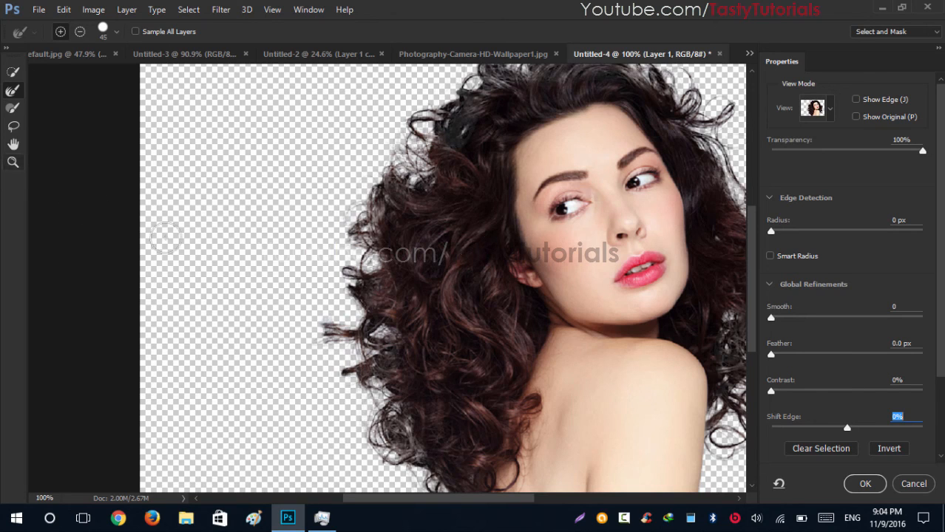
# - Set Shift Edge to +46% and apply the Select and Mask refinement
pyautogui.hotkey('ctrl', '-')
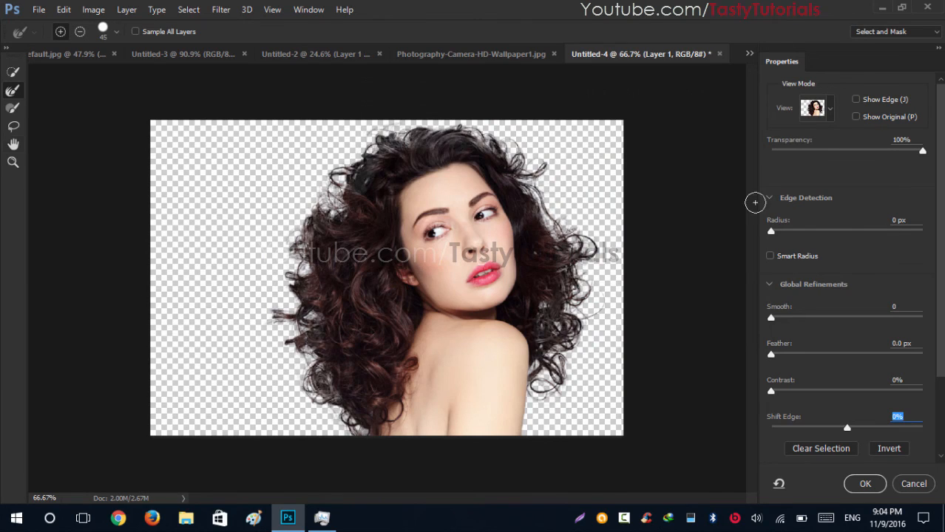
pyautogui.moveTo(942, 364); pyautogui.dragTo(941, 384)
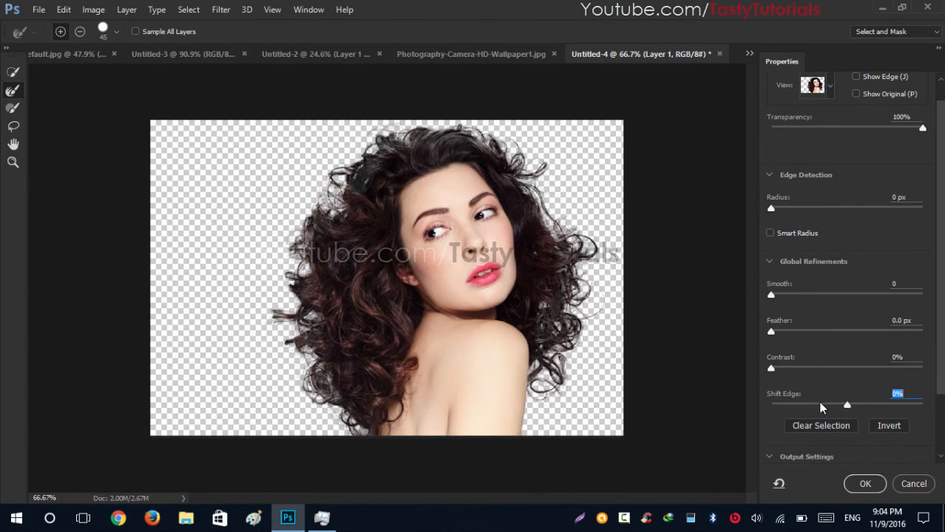
pyautogui.moveTo(843, 412); pyautogui.dragTo(884, 414)
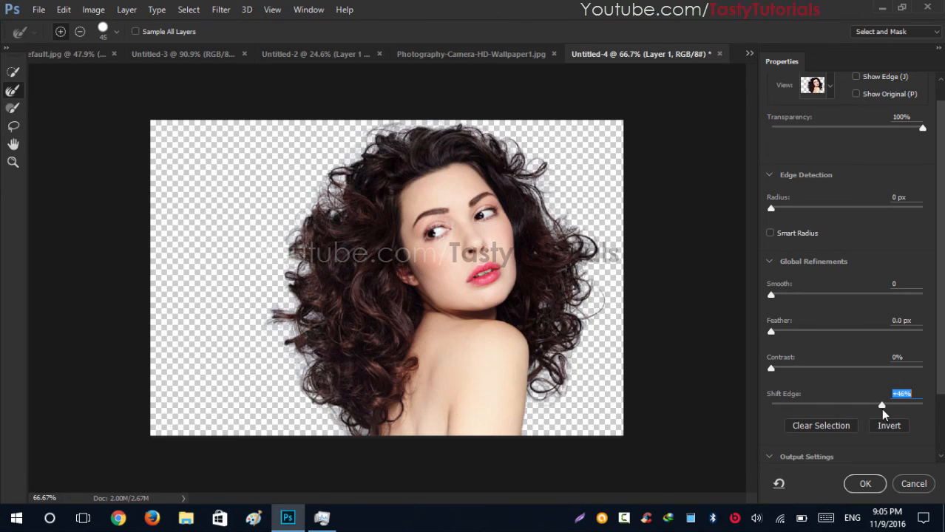
pyautogui.click(859, 486)
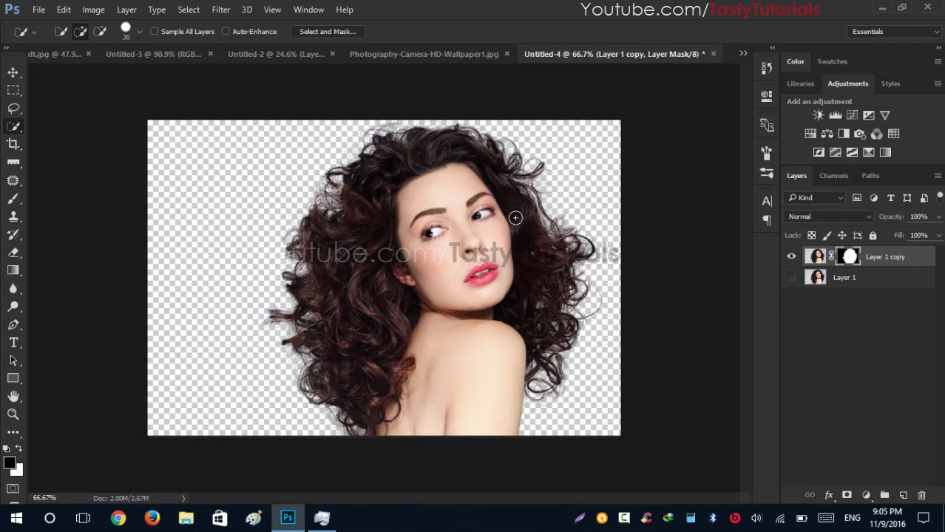
# - Compare the masked cutout with the original photo by toggling the visibility of Layer 1, leaving it hidden
pyautogui.scroll(1, 448, 258)
pyautogui.click(14, 73)
pyautogui.scroll(-2, 456, 234)
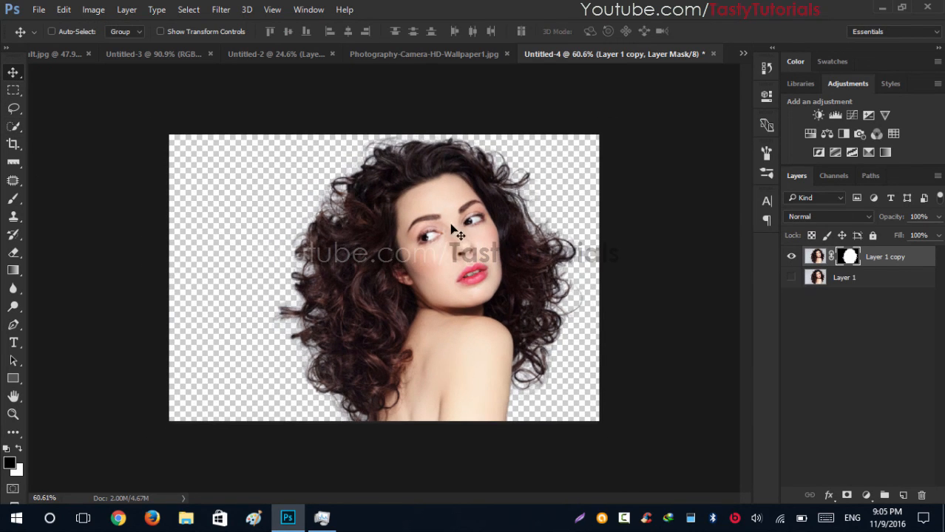
pyautogui.moveTo(452, 233); pyautogui.dragTo(478, 232)
pyautogui.click(792, 277)
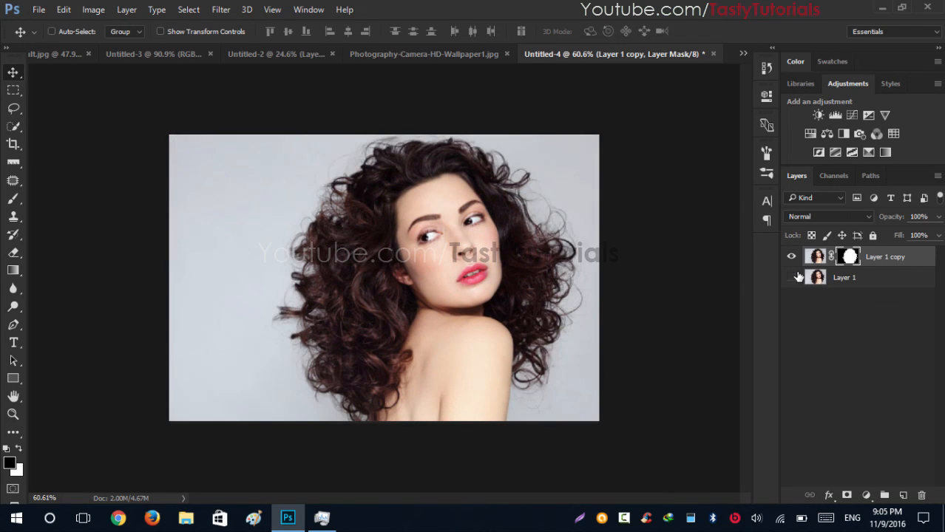
pyautogui.click(797, 277)
pyautogui.click(797, 277)
pyautogui.click(797, 278)
pyautogui.click(796, 278)
pyautogui.click(793, 277)
pyautogui.click(742, 53)
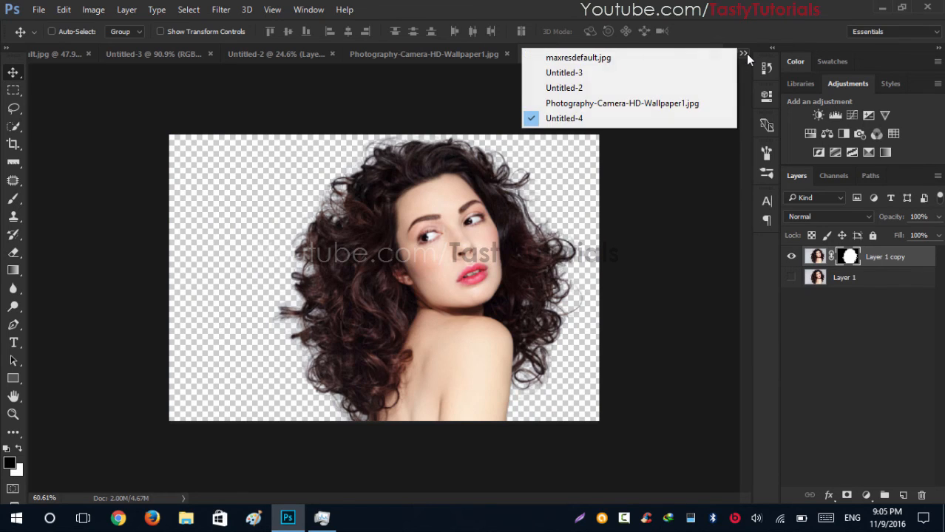
pyautogui.click(743, 53)
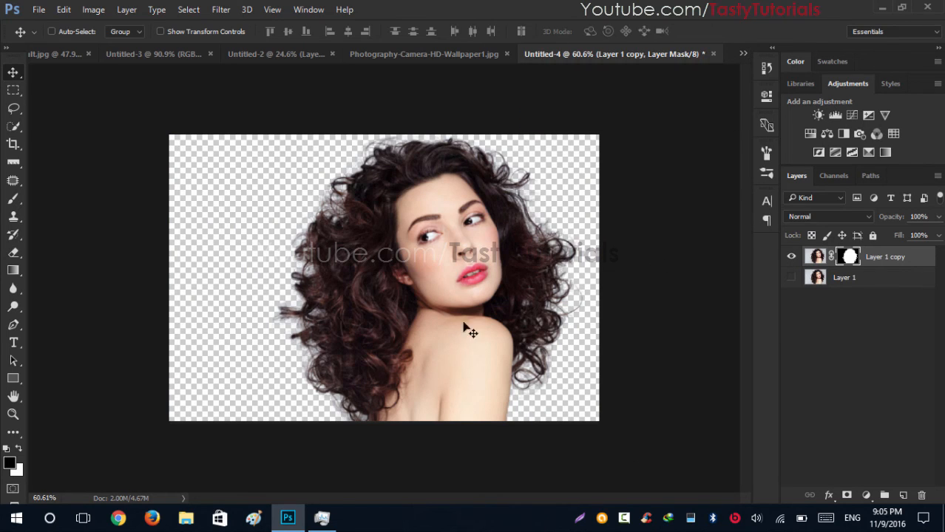
pyautogui.scroll(3, 442, 275)
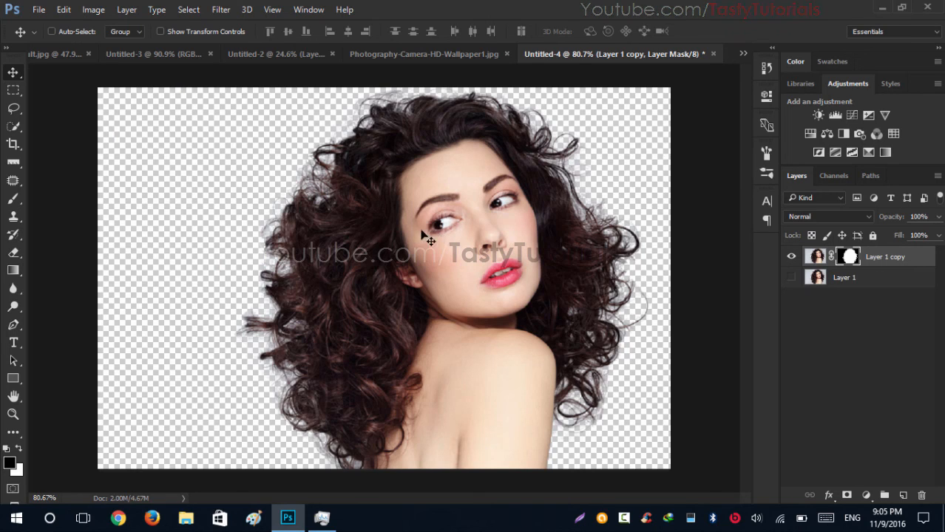
pyautogui.scroll(-2, 349, 244)
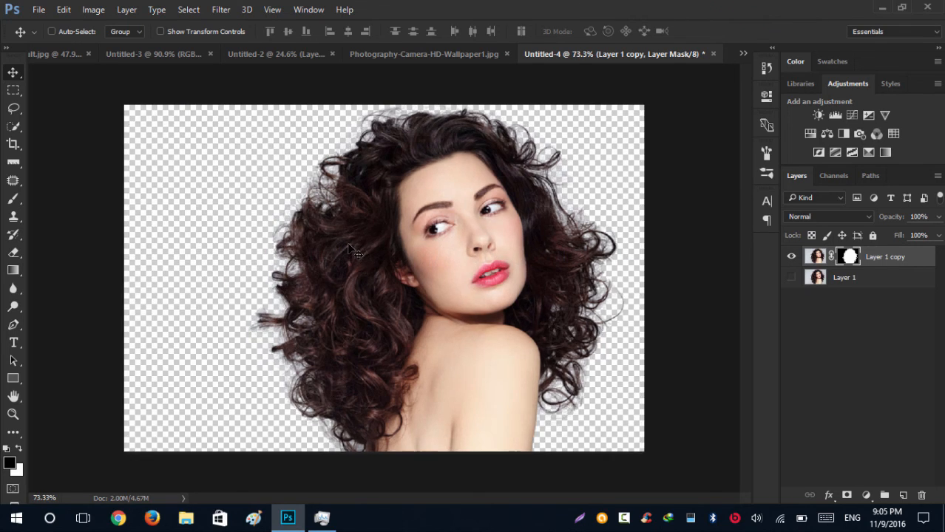
pyautogui.scroll(2, 350, 249)
pyautogui.scroll(-1, 349, 250)
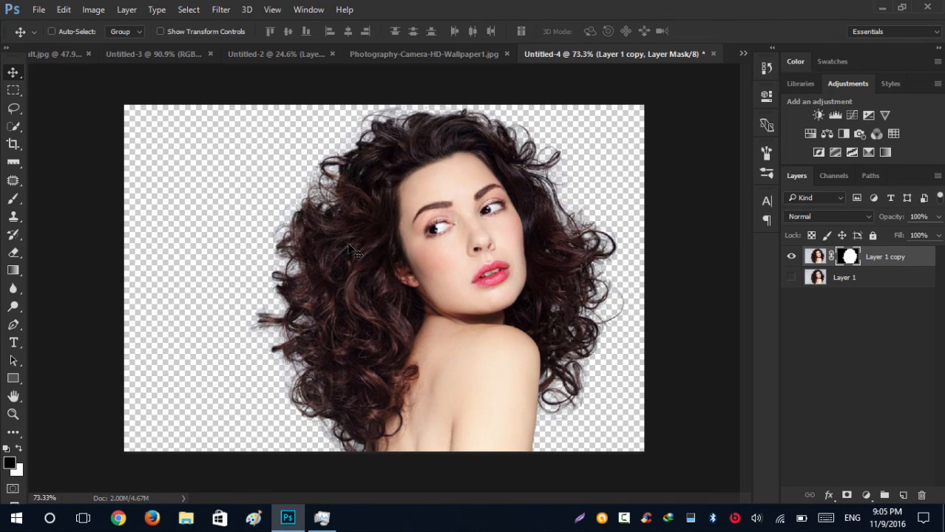